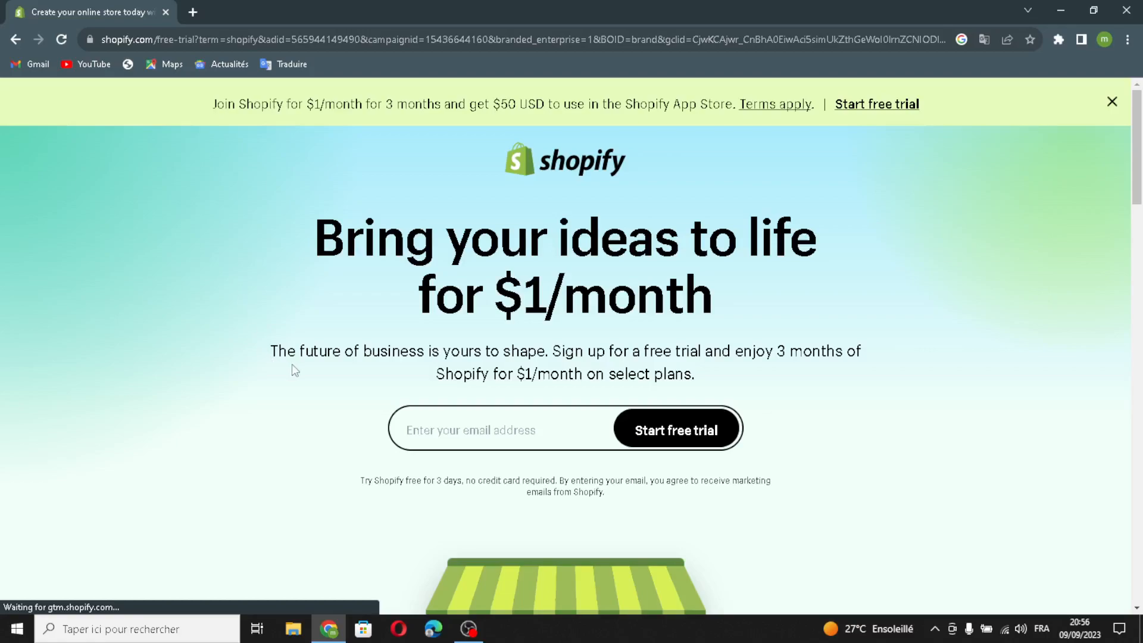
# Start the Shopify free trial with the account's e-mail address.
pyautogui.click(428, 443)
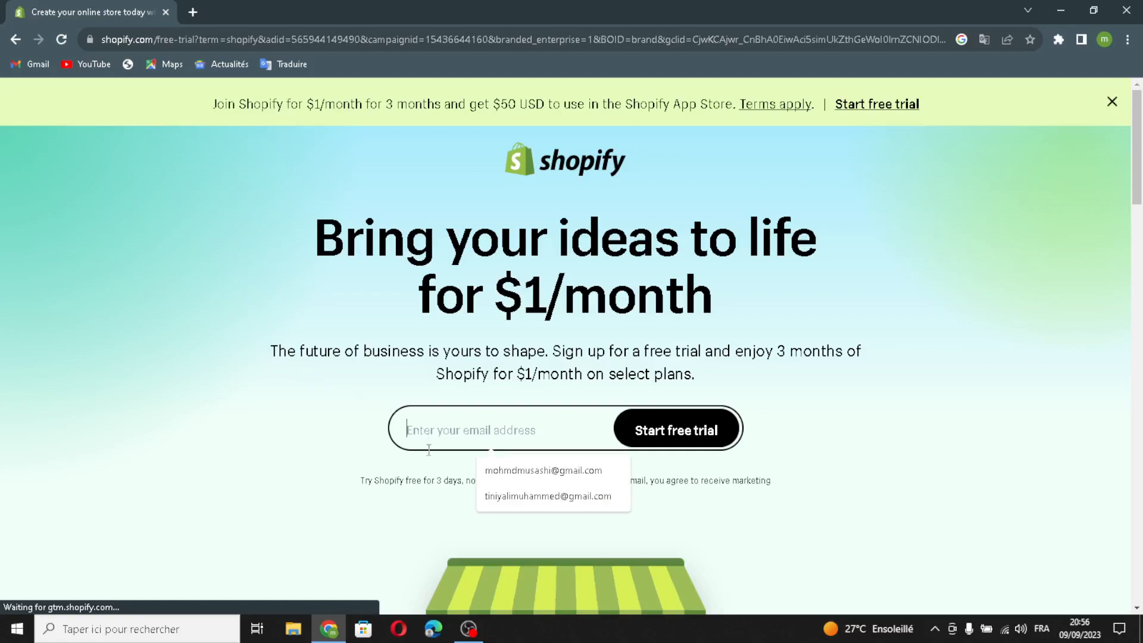
pyautogui.click(477, 471)
pyautogui.click(651, 434)
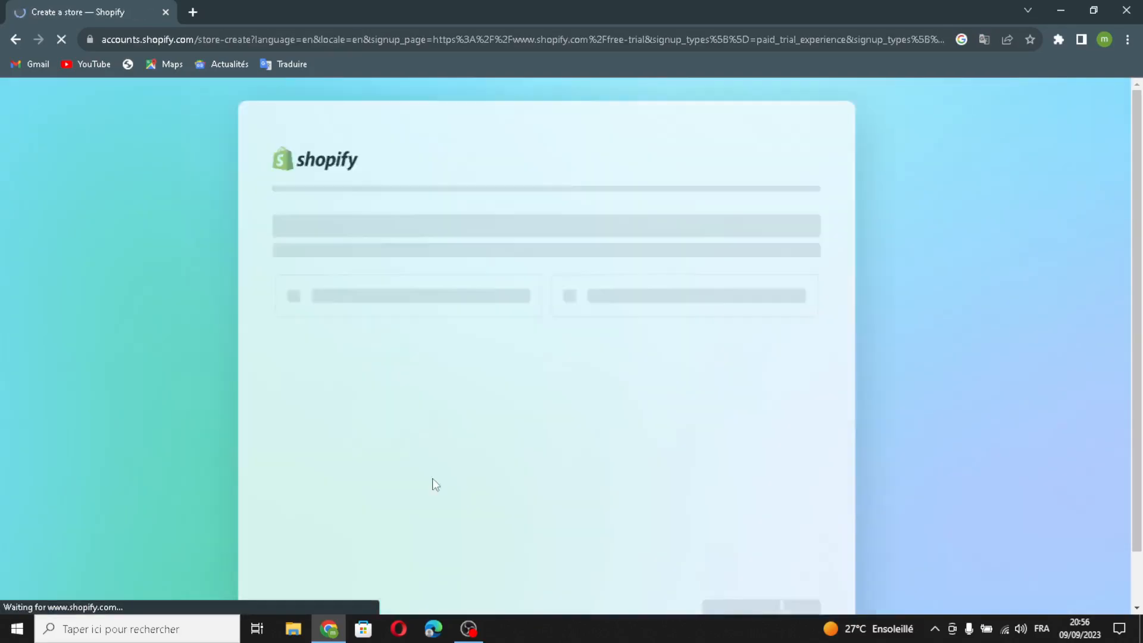
# Skip all the onboarding questions and continue to the new store's admin.
pyautogui.scroll(-2, 782, 559)
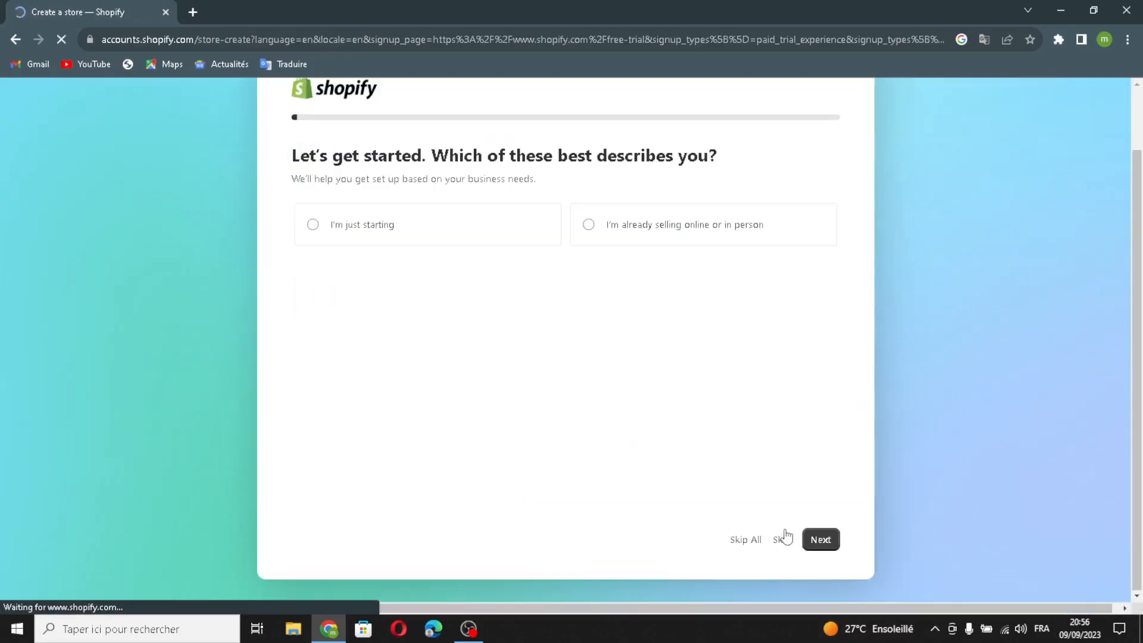
pyautogui.click(749, 540)
pyautogui.click(704, 447)
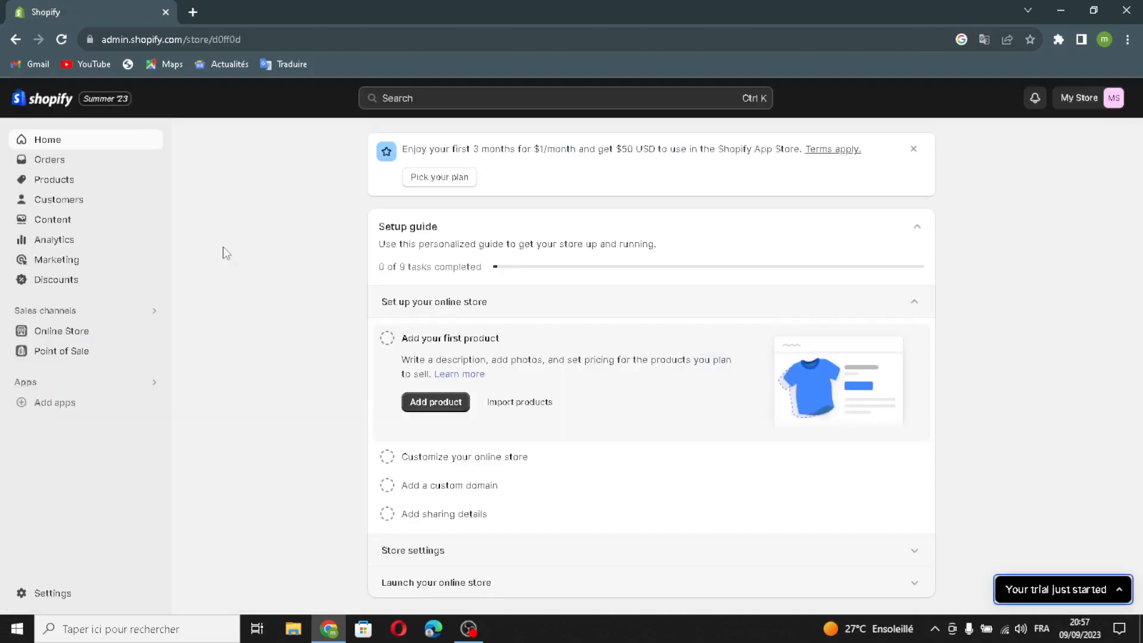
# Add the free Refresh theme to the online store's theme library.
pyautogui.click(63, 331)
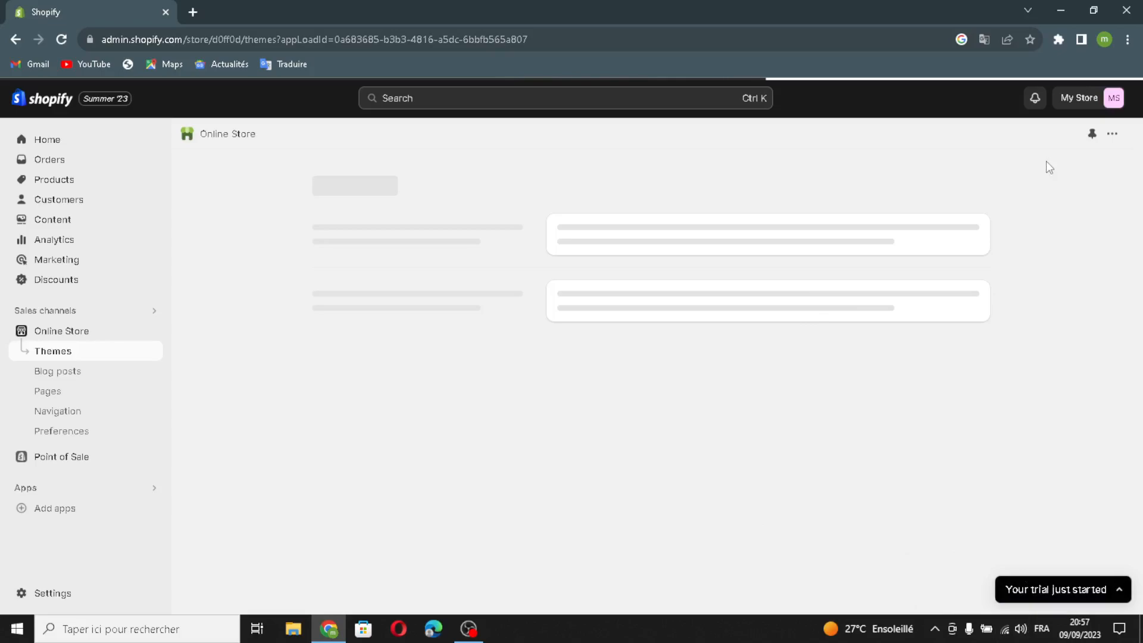
pyautogui.scroll(-4, 514, 446)
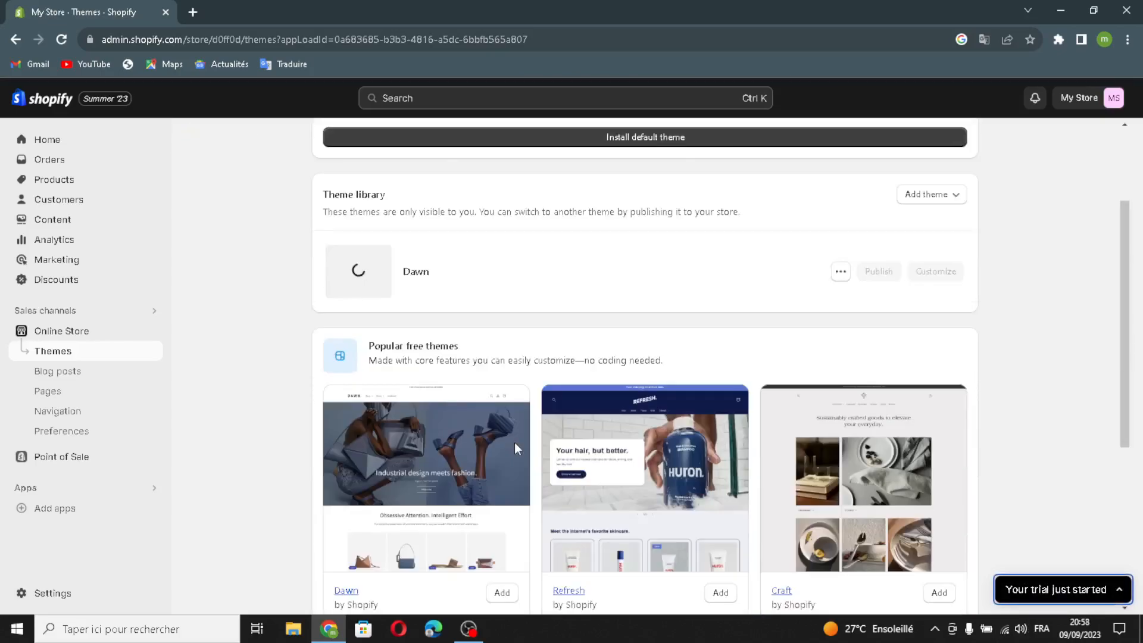
pyautogui.scroll(-3, 443, 497)
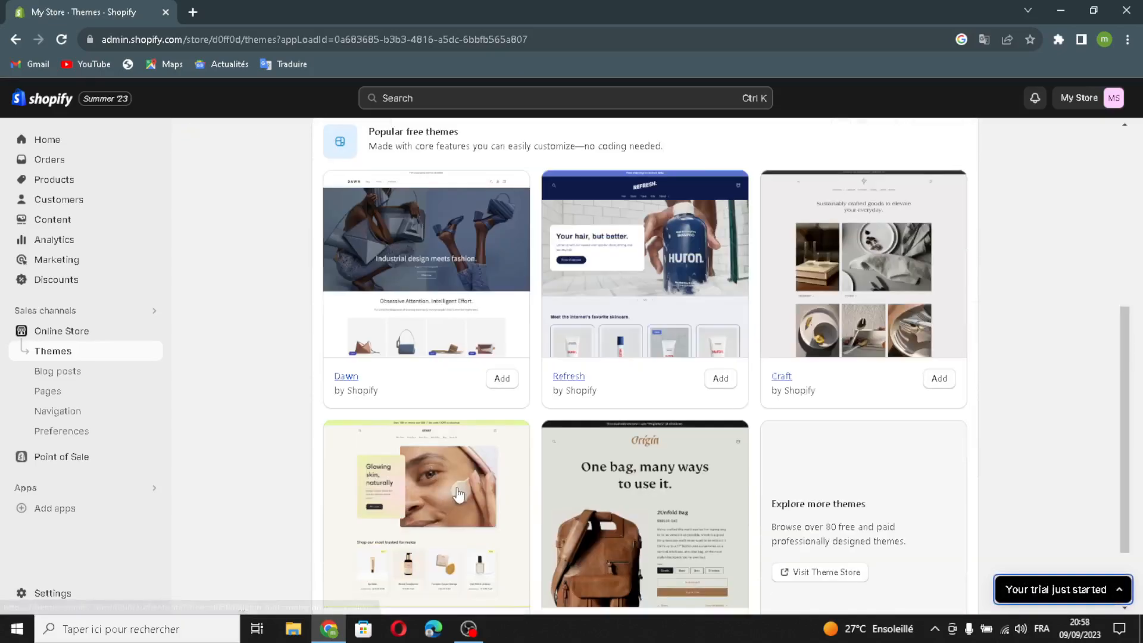
pyautogui.click(722, 380)
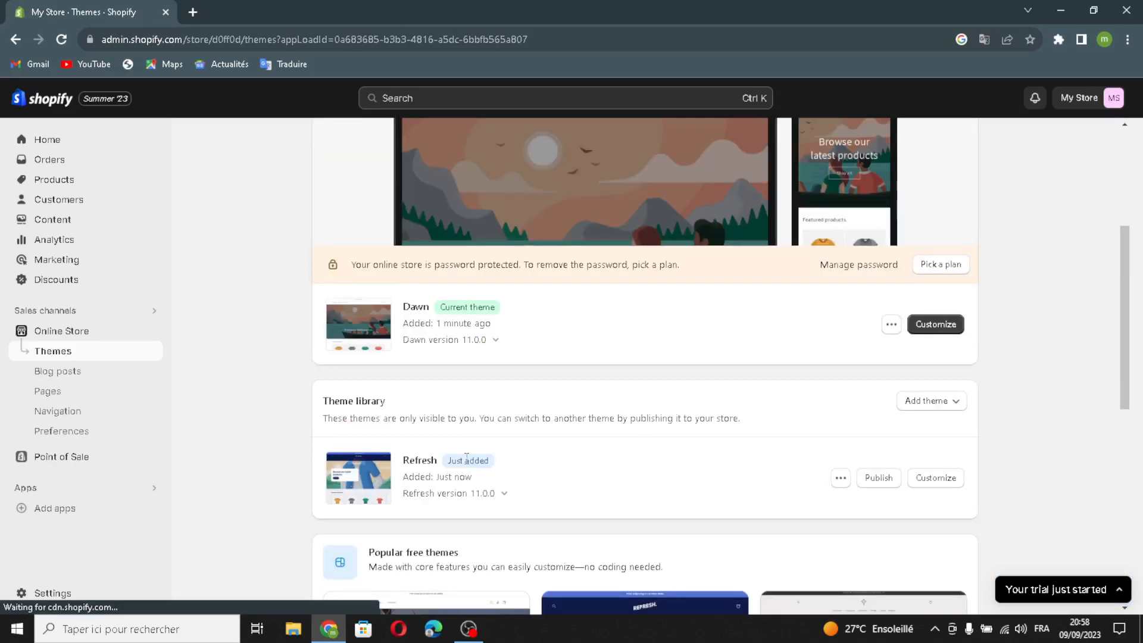
# Publish the Refresh theme as the store's current theme and open it for customization.
pyautogui.click(873, 484)
pyautogui.click(745, 477)
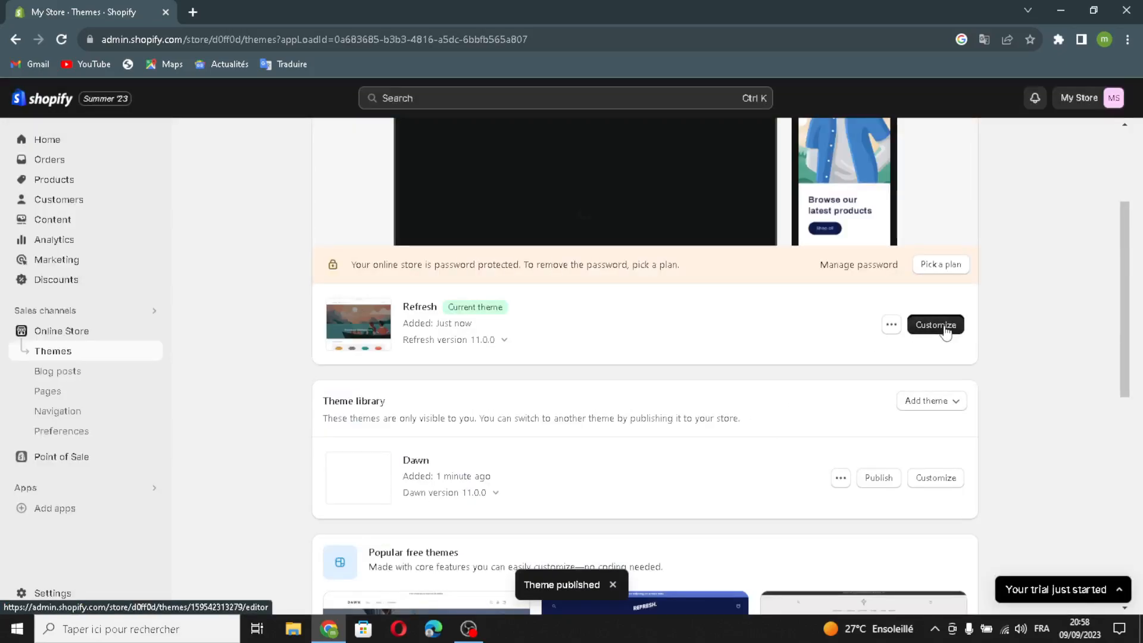
pyautogui.click(938, 324)
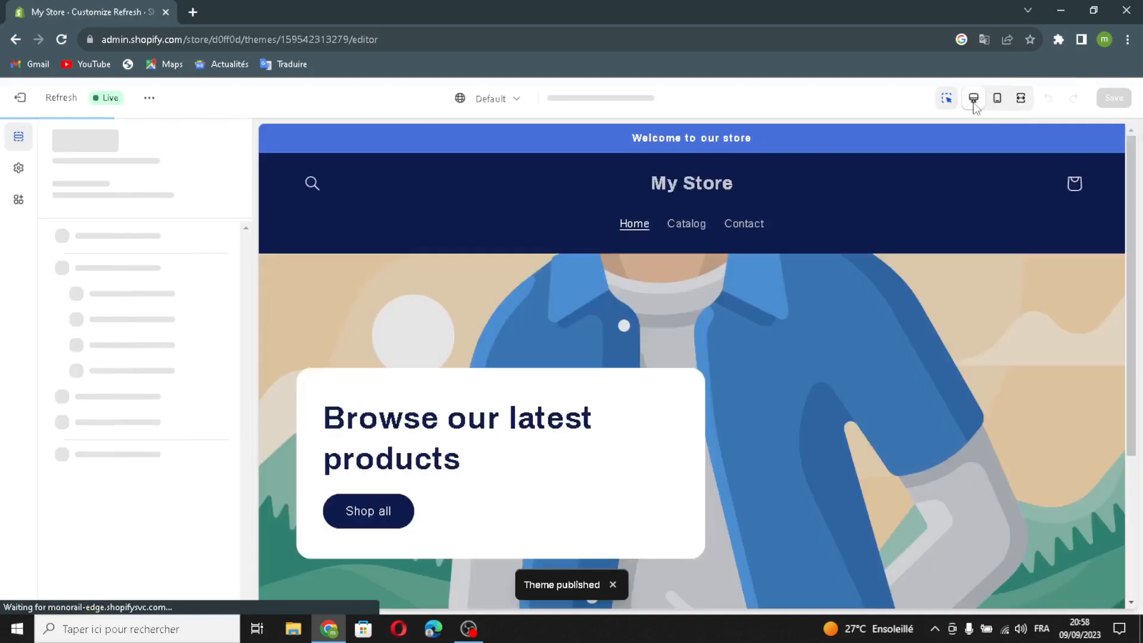
# Preview the home page in the mobile and fullscreen views, and return to the desktop view.
pyautogui.click(999, 100)
pyautogui.scroll(-5, 727, 409)
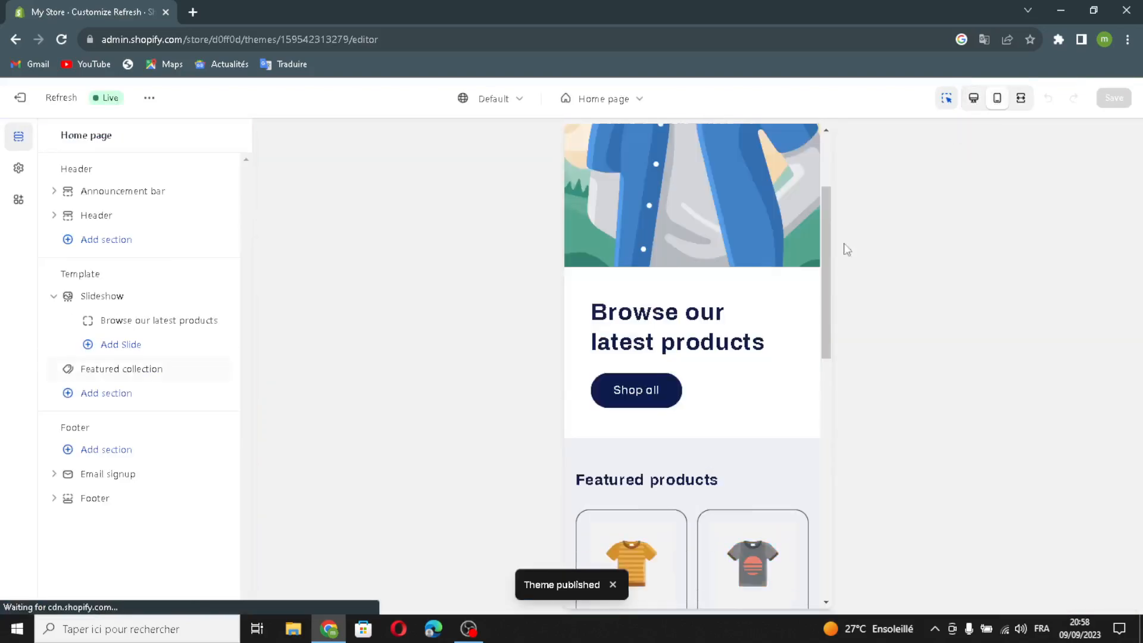
pyautogui.click(1020, 100)
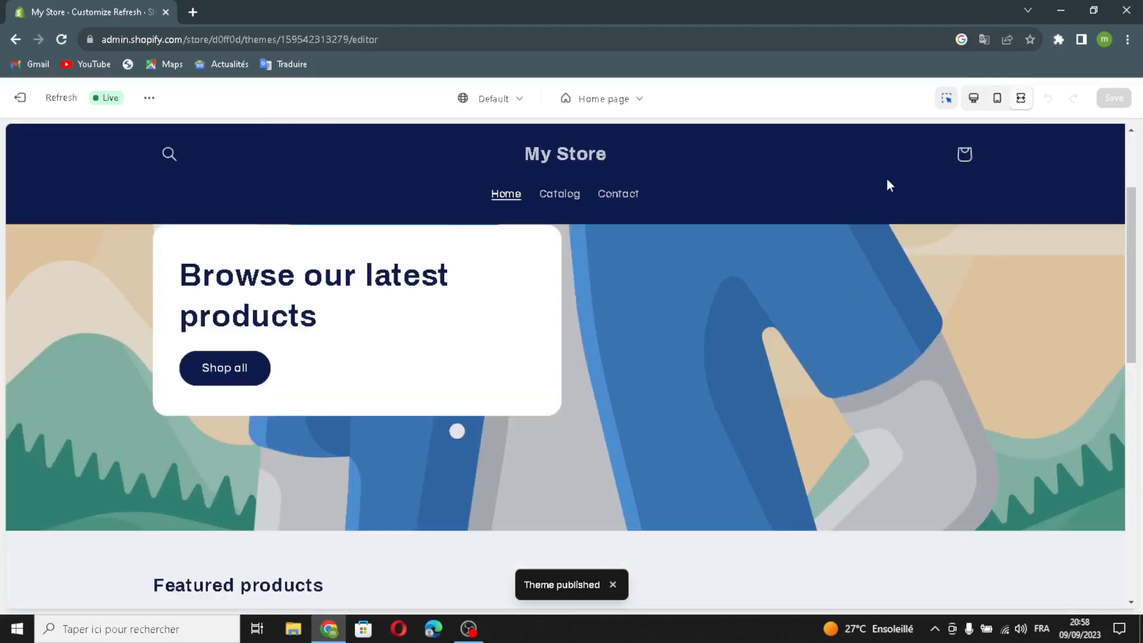
pyautogui.click(974, 100)
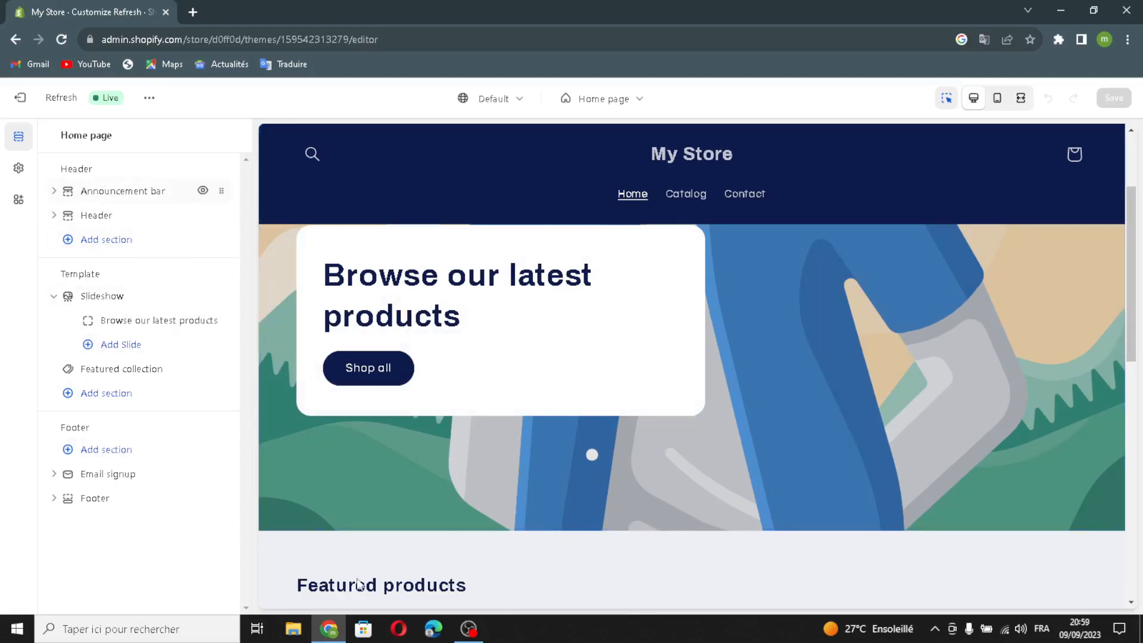
# Change the announcement bar's color scheme to Scheme 3.
pyautogui.click(87, 194)
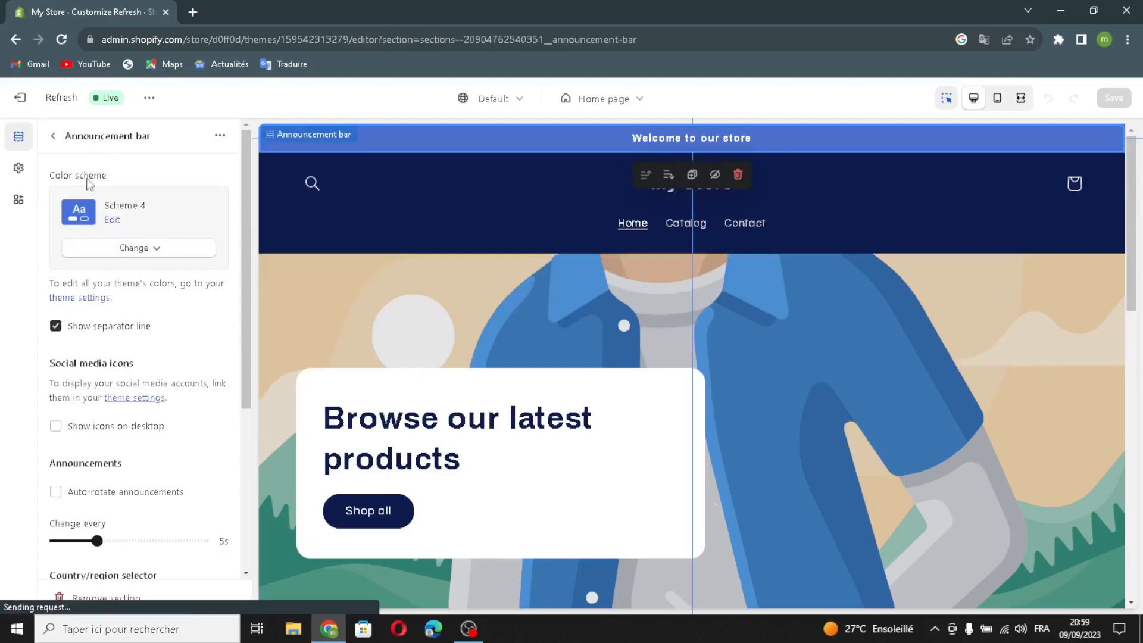
pyautogui.click(97, 248)
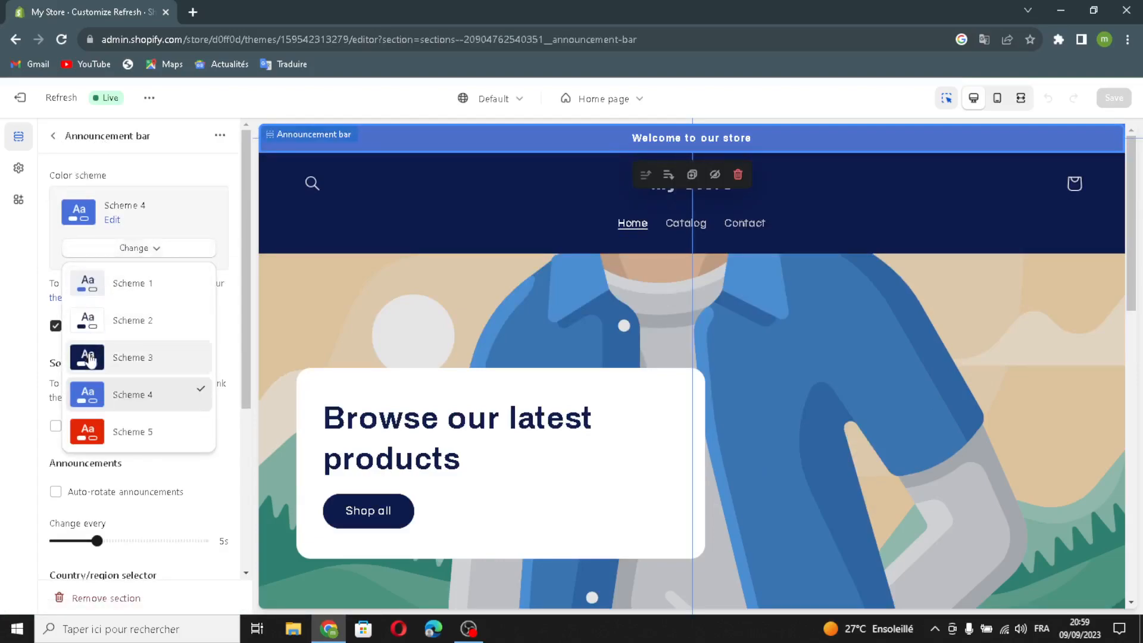
pyautogui.click(132, 358)
# Enable social media icons on desktop and auto-rotating announcements for the announcement bar.
pyautogui.click(56, 326)
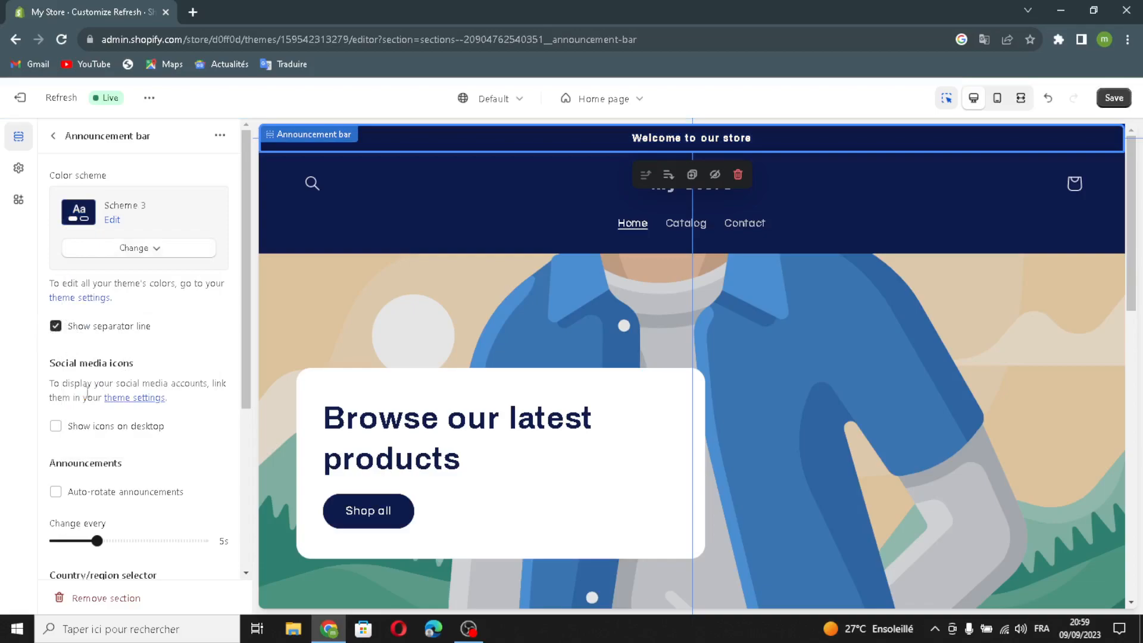
pyautogui.click(55, 427)
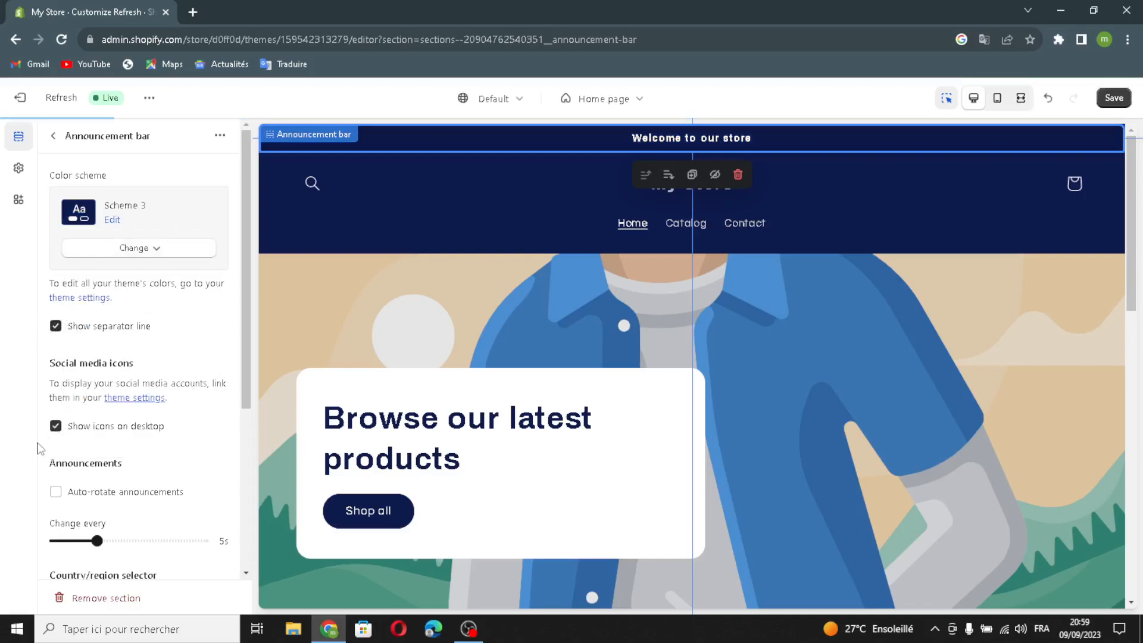
pyautogui.click(55, 492)
# Enable the country/region selector and the language selector in the announcement bar, and return to the section list.
pyautogui.scroll(-1, 122, 502)
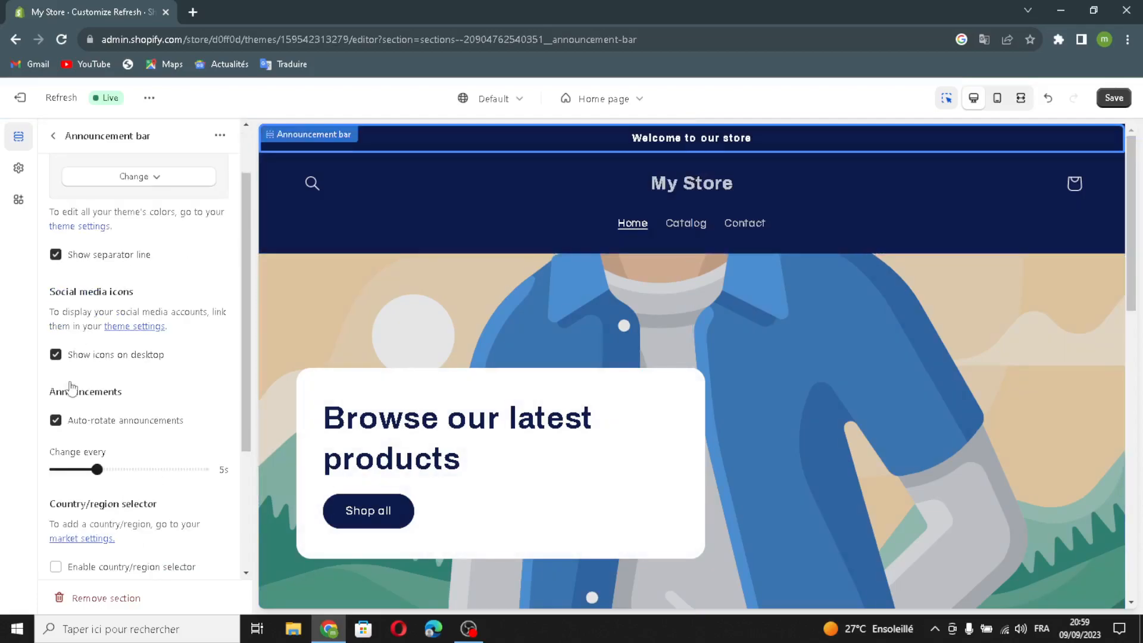
pyautogui.scroll(-1, 78, 464)
pyautogui.click(64, 503)
pyautogui.scroll(-2, 163, 520)
pyautogui.click(54, 480)
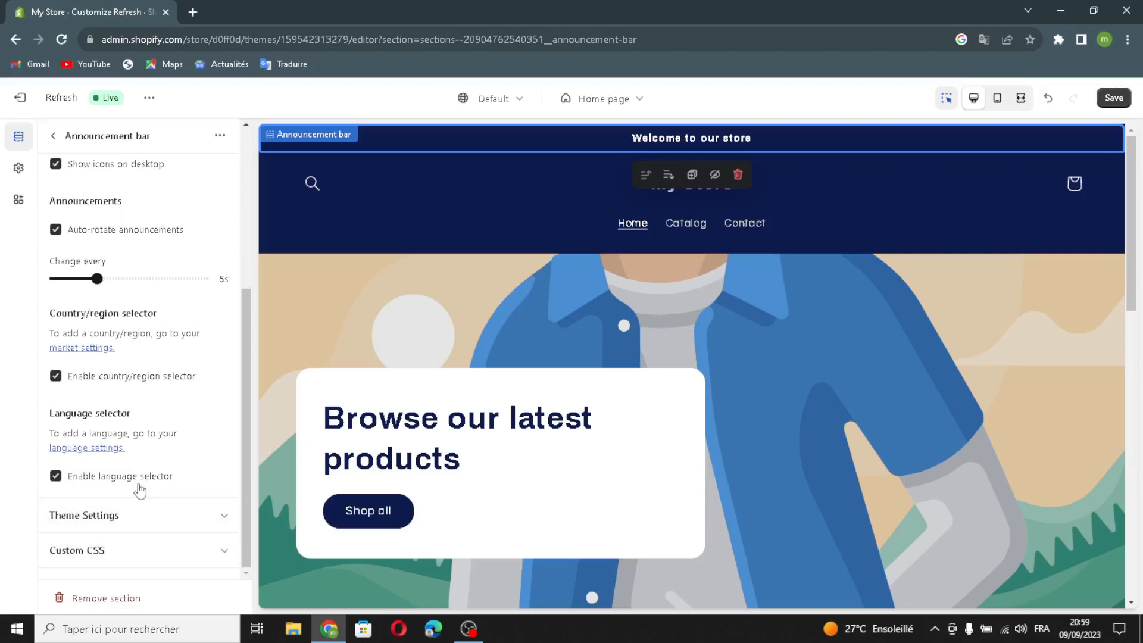
pyautogui.scroll(3, 104, 431)
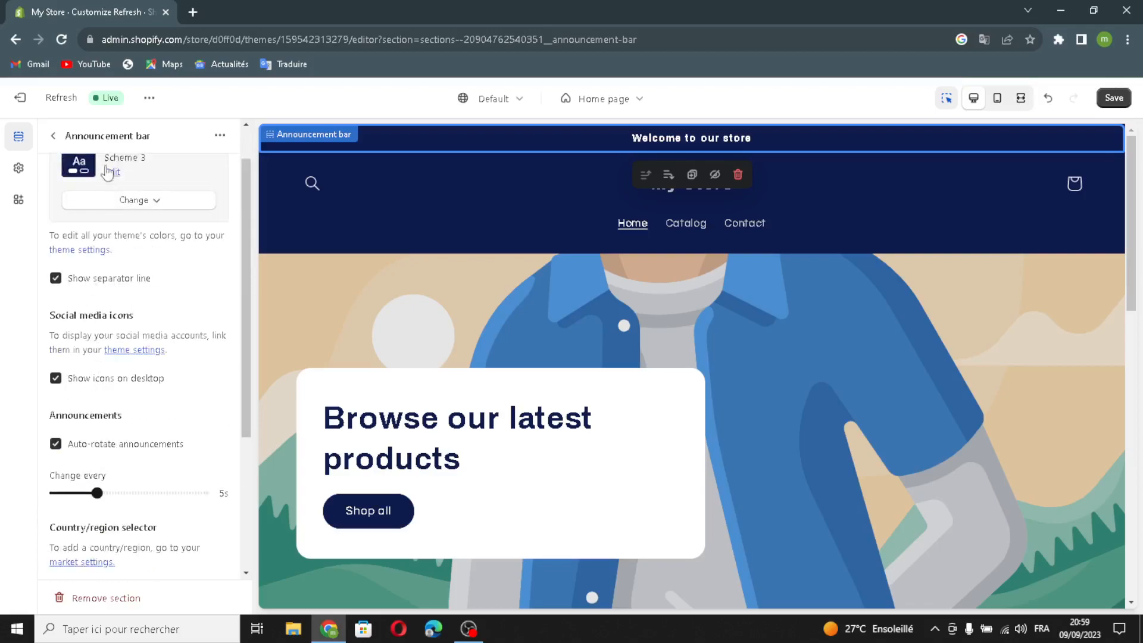
pyautogui.click(53, 137)
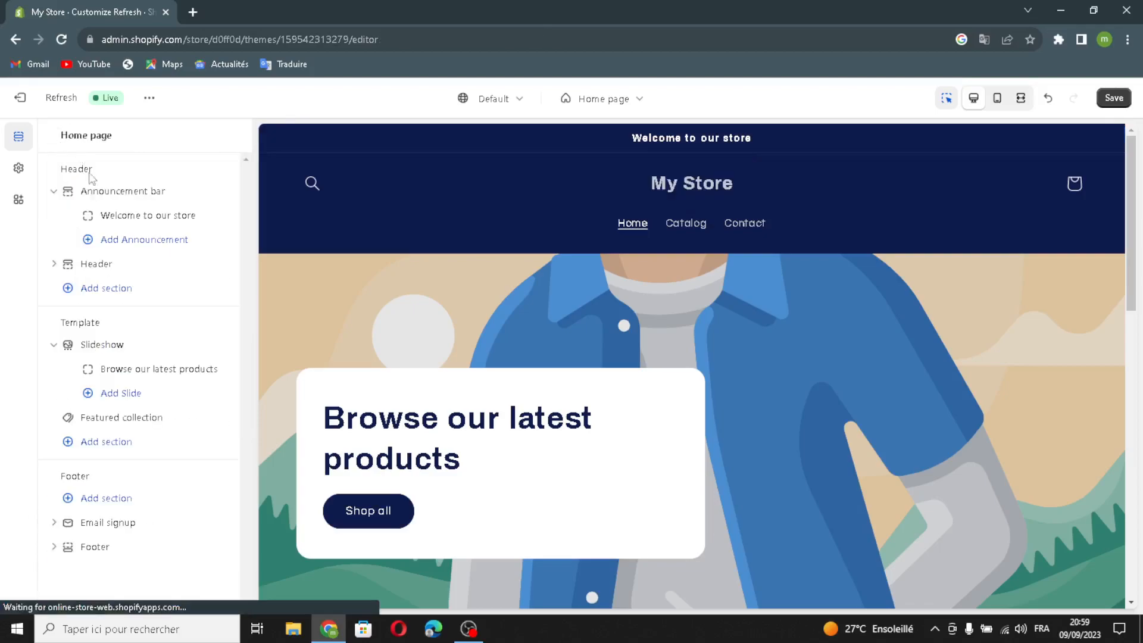
# Link the "Welcome to our store" announcement to All collections and return to the section list.
pyautogui.click(99, 221)
pyautogui.moveTo(165, 200)
pyautogui.mouseDown()
pyautogui.moveTo(56, 197)
pyautogui.moveTo(169, 190)
pyautogui.mouseUp()
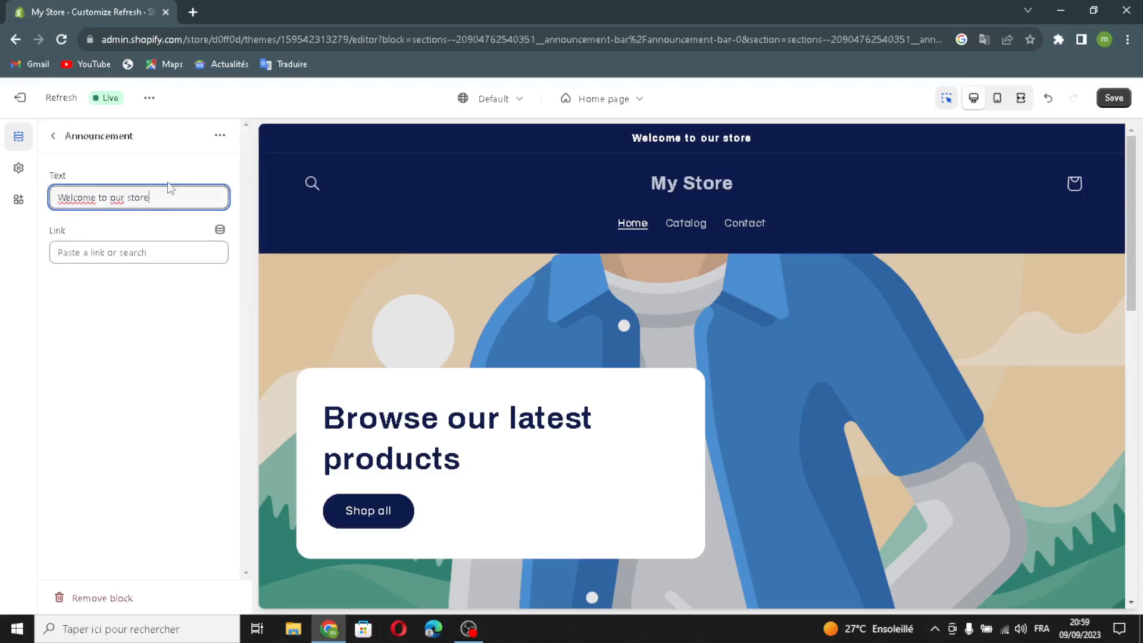
pyautogui.click(94, 254)
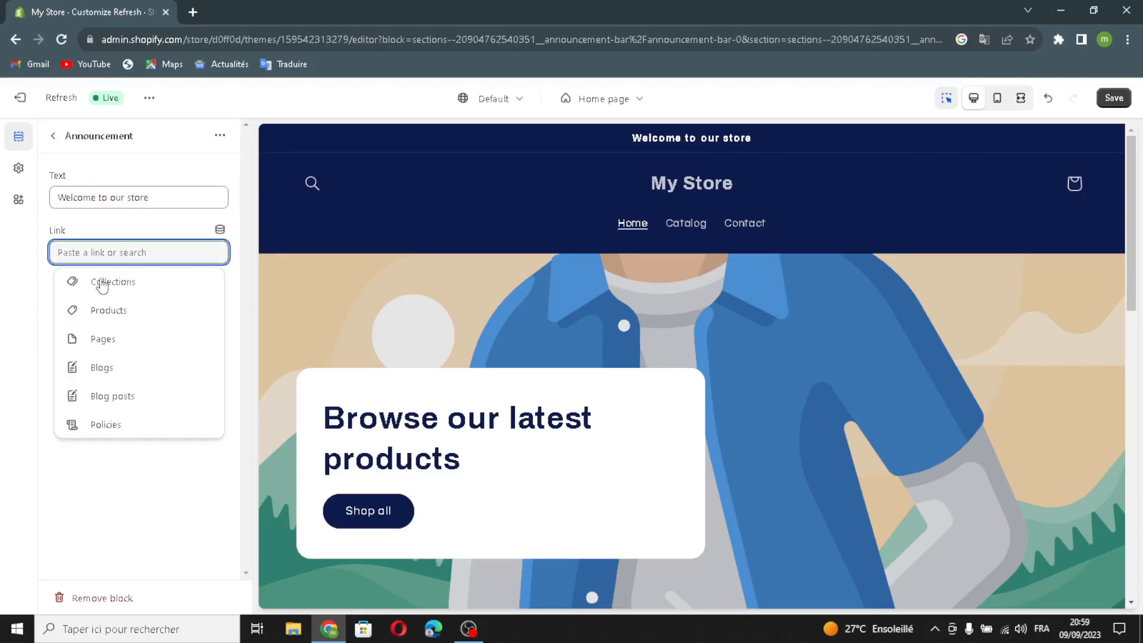
pyautogui.click(110, 287)
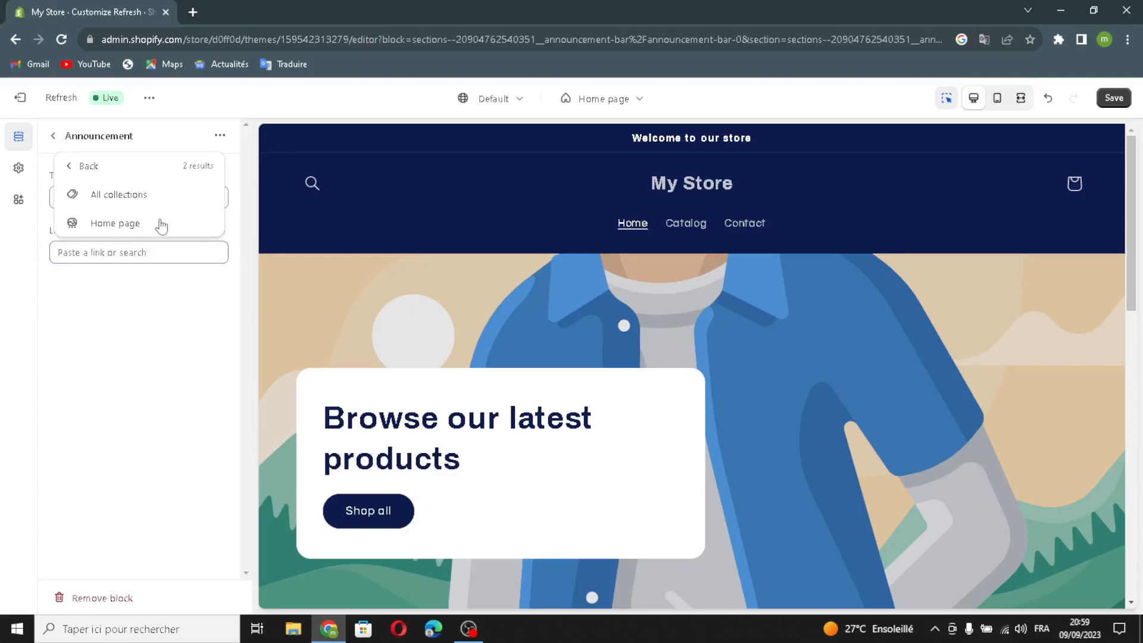
pyautogui.click(140, 223)
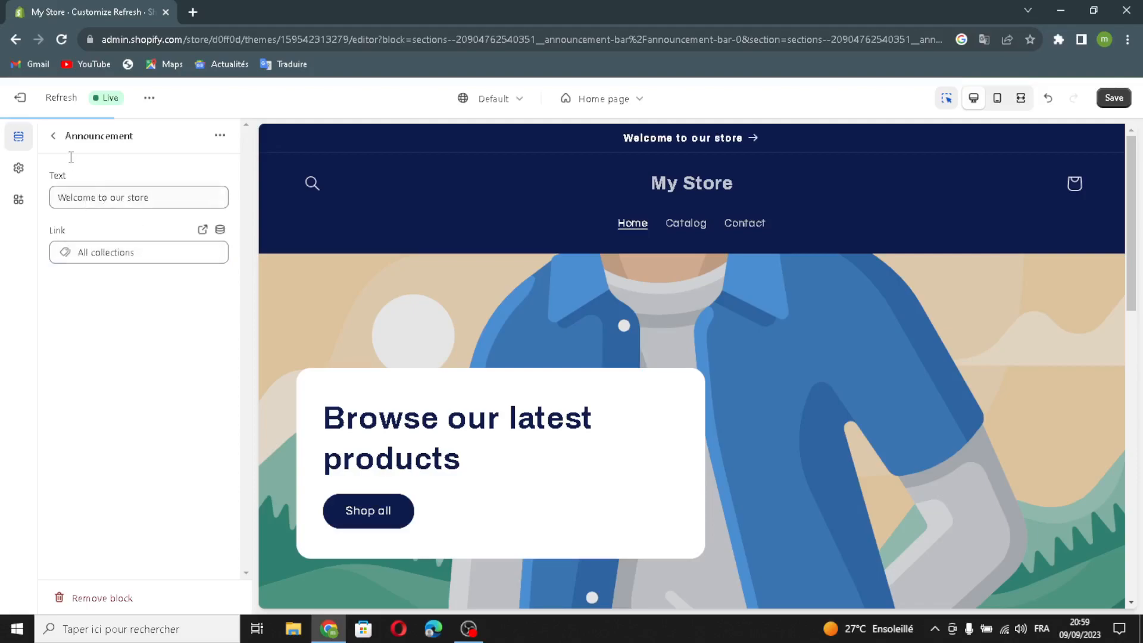
pyautogui.click(54, 136)
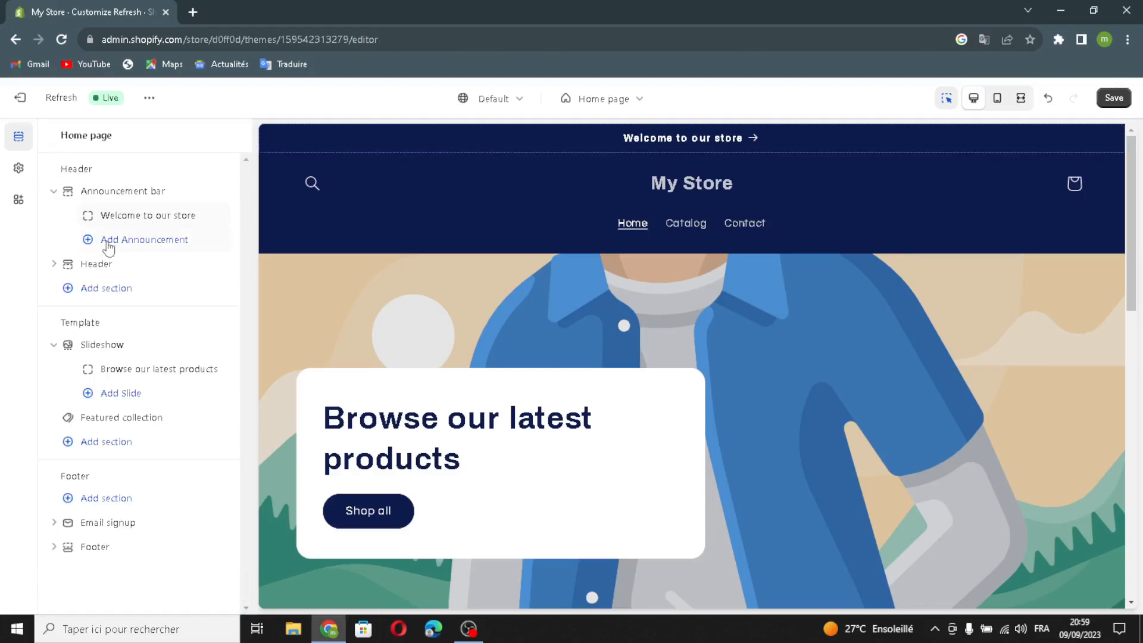
# Set the header's desktop logo position to Middle left, keeping the Main menu.
pyautogui.click(114, 270)
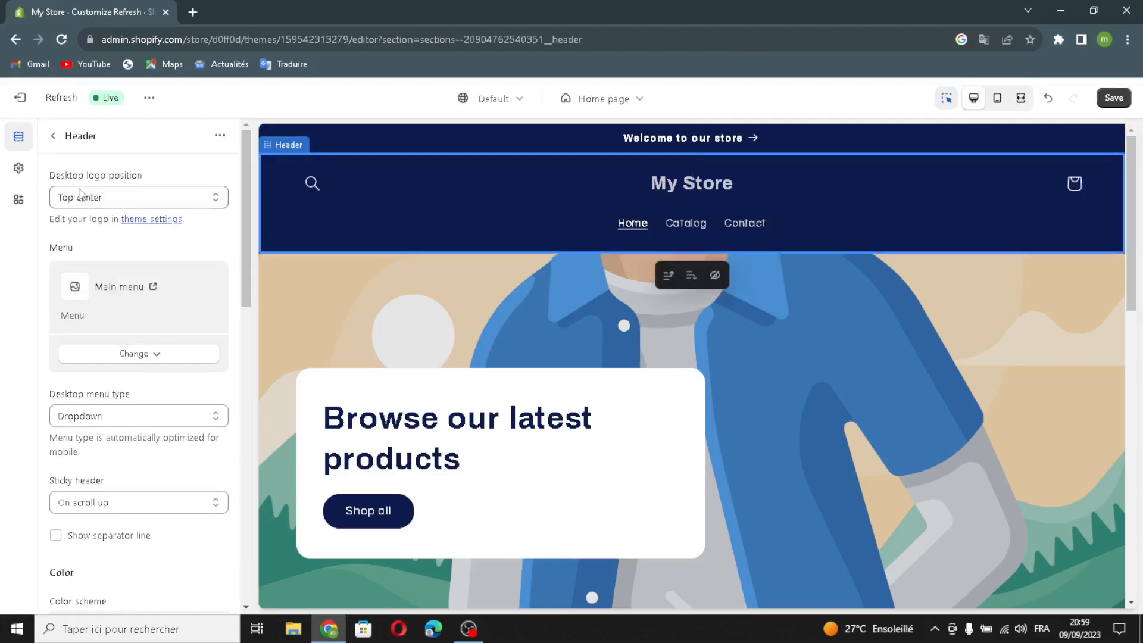
pyautogui.click(137, 197)
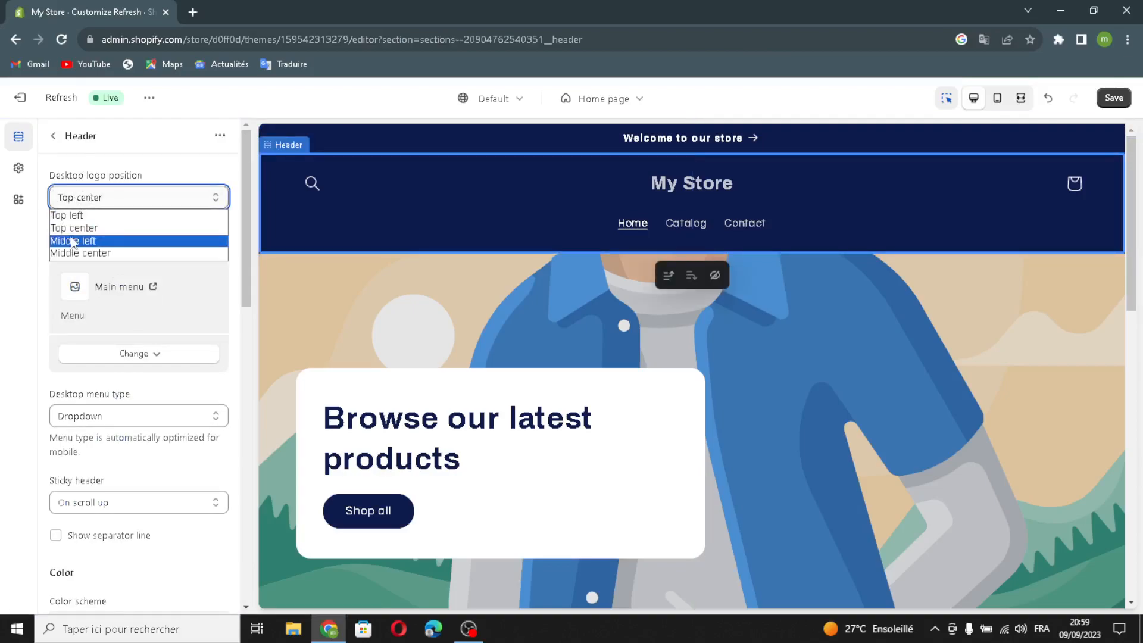
pyautogui.click(77, 240)
pyautogui.click(94, 357)
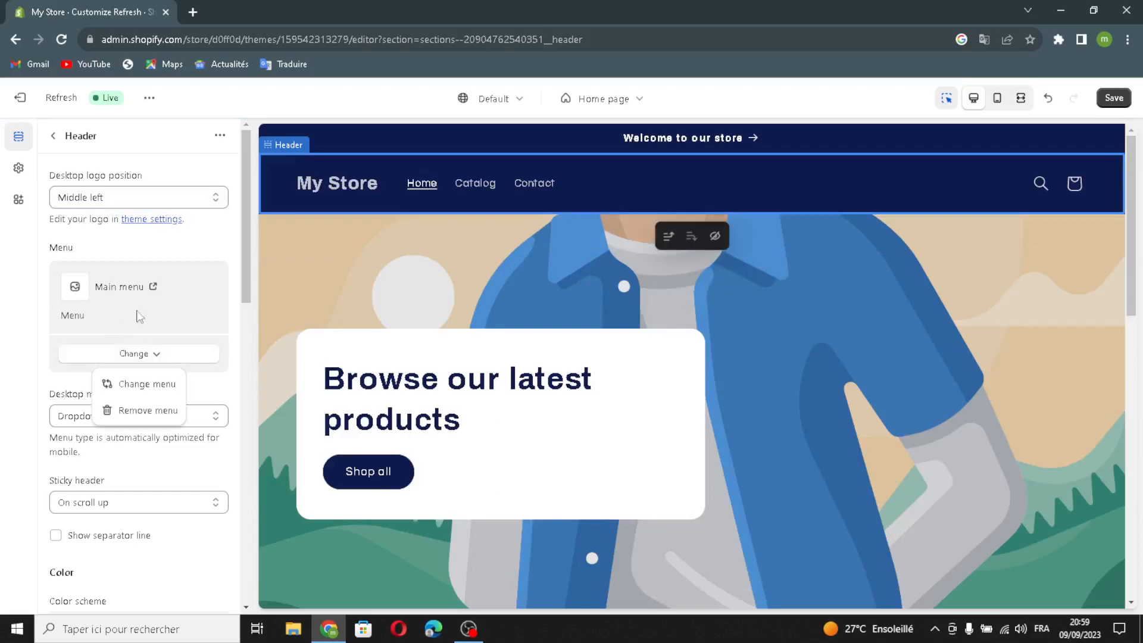
pyautogui.click(41, 377)
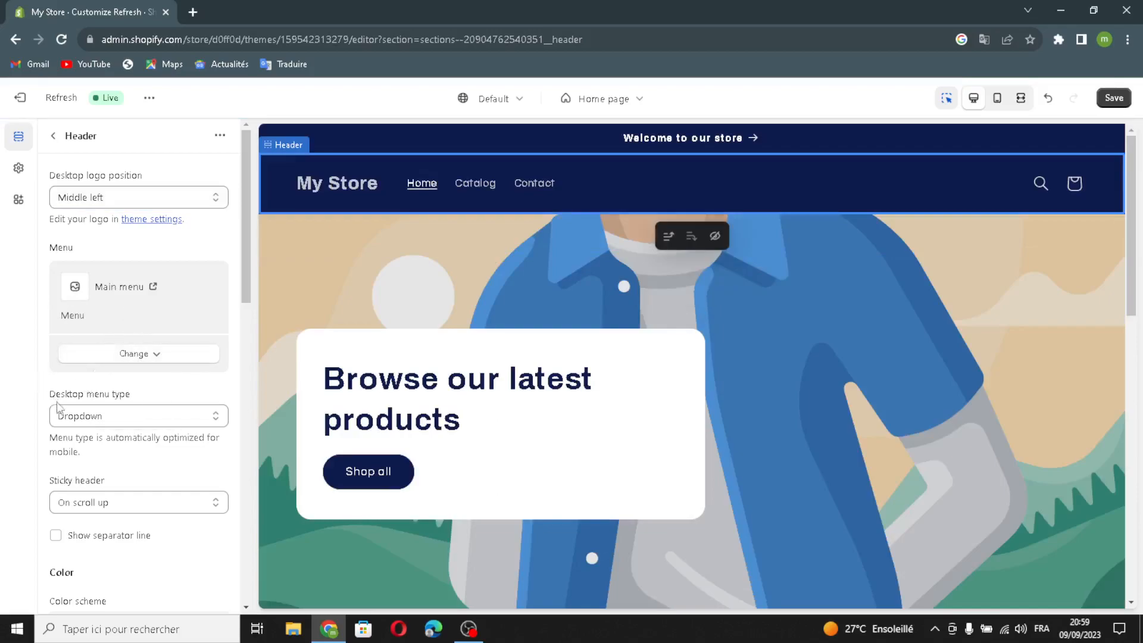
# Set the header's desktop menu type to Mega menu, keep the sticky header on scroll up, and show the separator line.
pyautogui.click(77, 420)
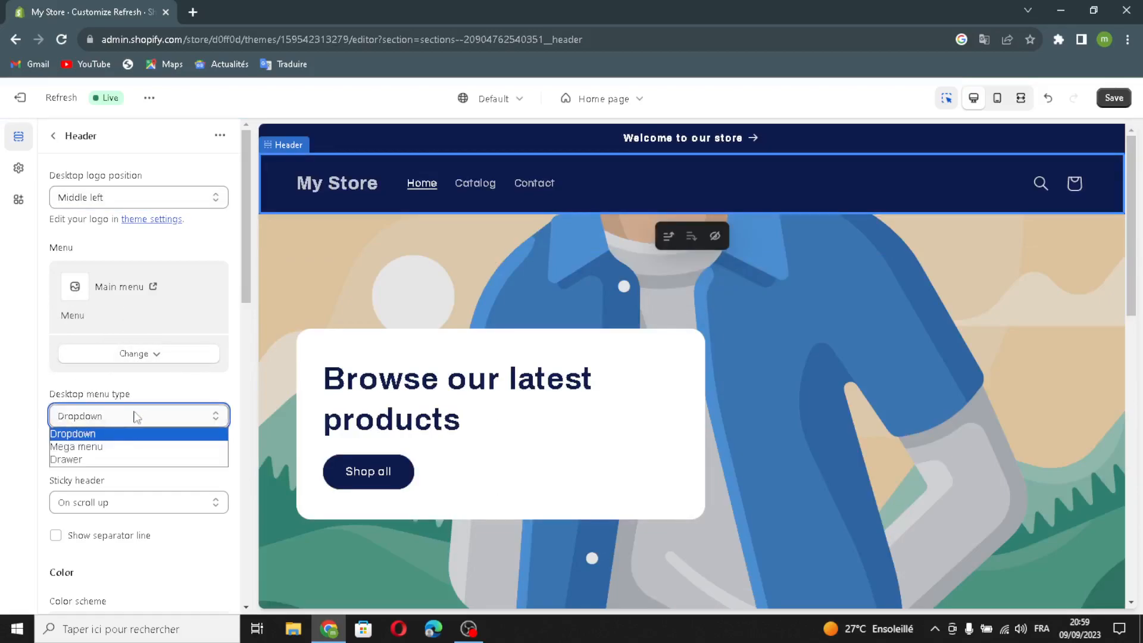
pyautogui.click(76, 447)
pyautogui.scroll(-1, 80, 435)
pyautogui.click(88, 438)
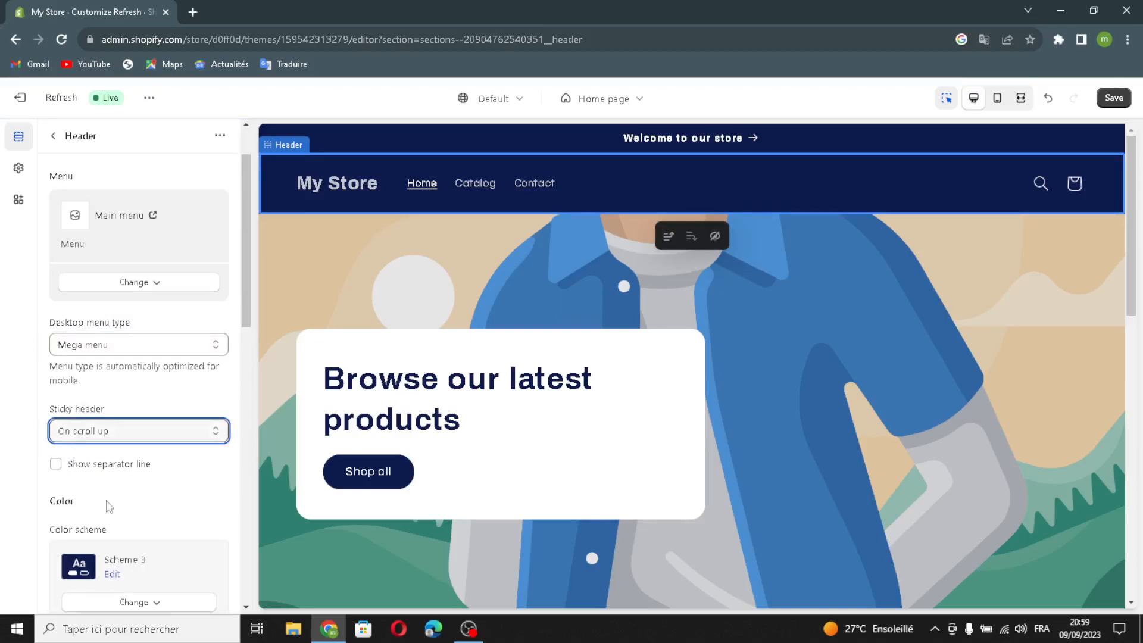
pyautogui.scroll(-1, 107, 504)
pyautogui.click(57, 393)
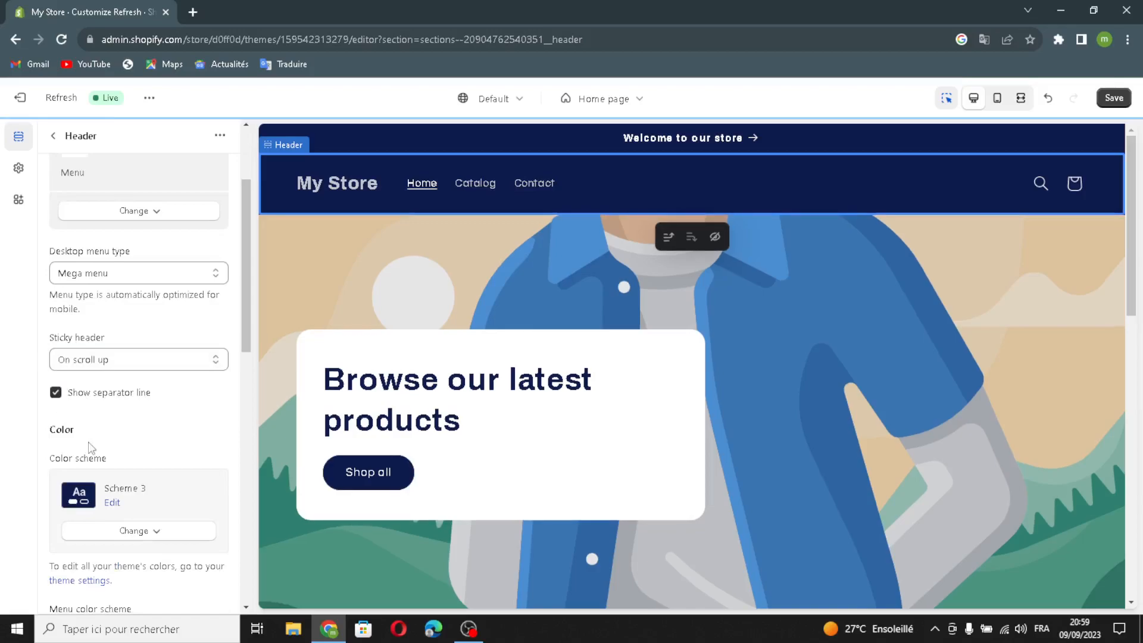
pyautogui.scroll(-1, 95, 465)
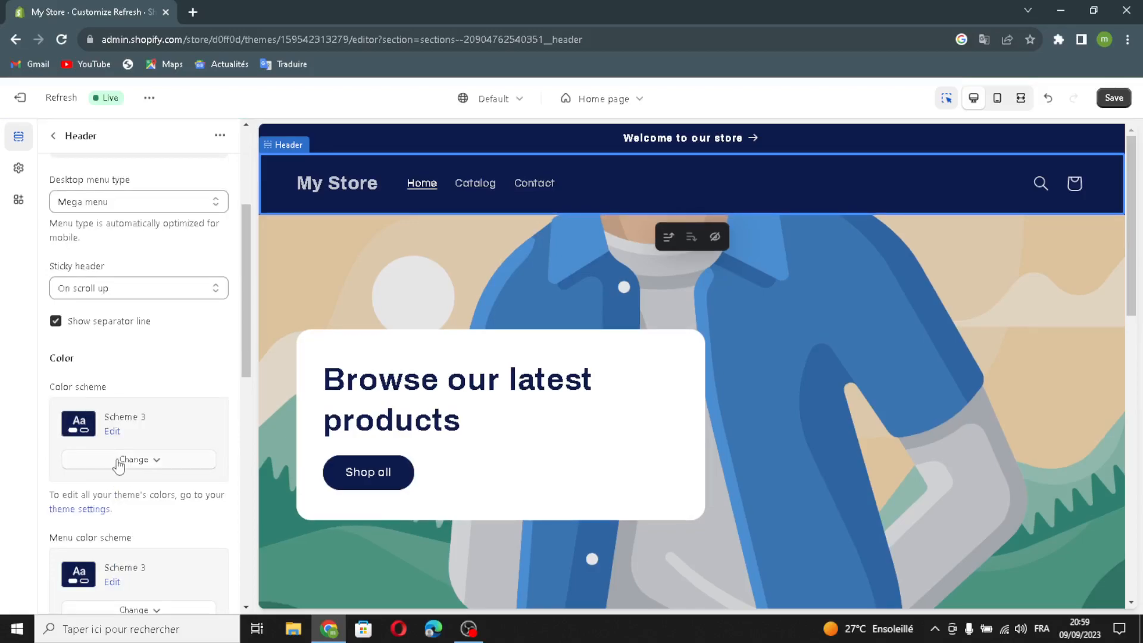
pyautogui.click(121, 462)
pyautogui.click(127, 462)
pyautogui.scroll(-2, 124, 520)
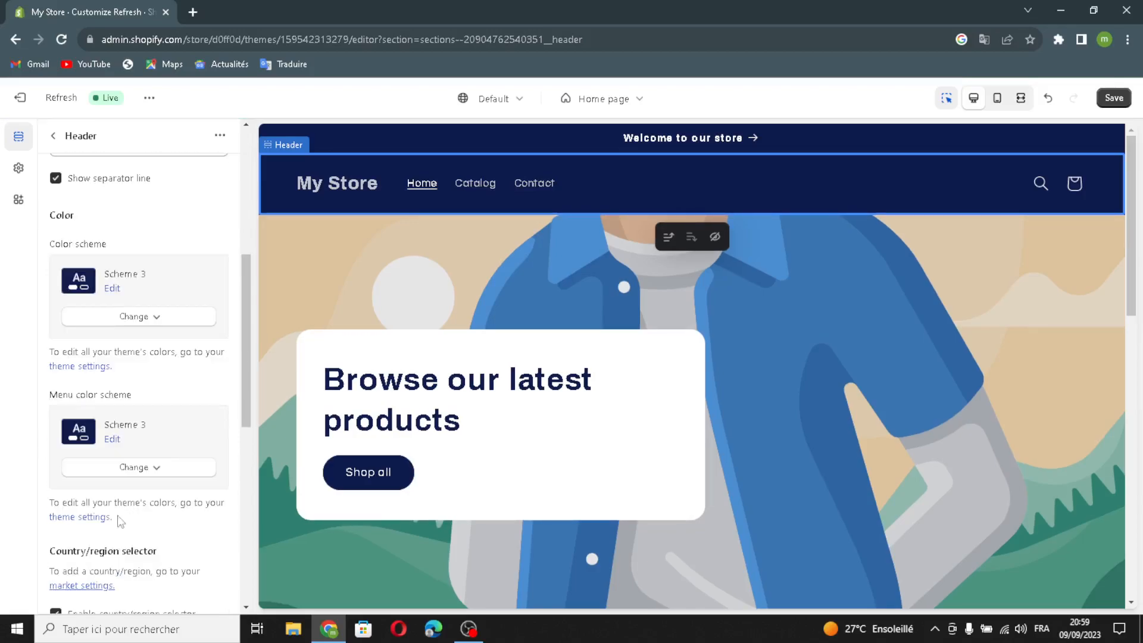
# Expand the header's theme settings and open the image selection for the store logo.
pyautogui.scroll(-3, 130, 479)
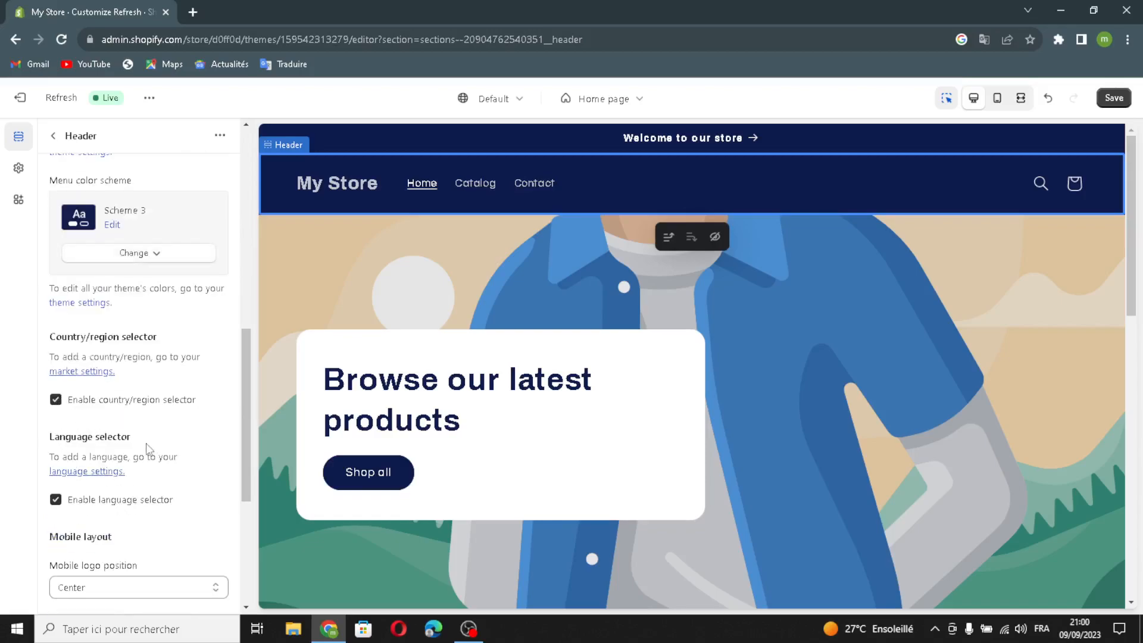
pyautogui.scroll(-5, 89, 506)
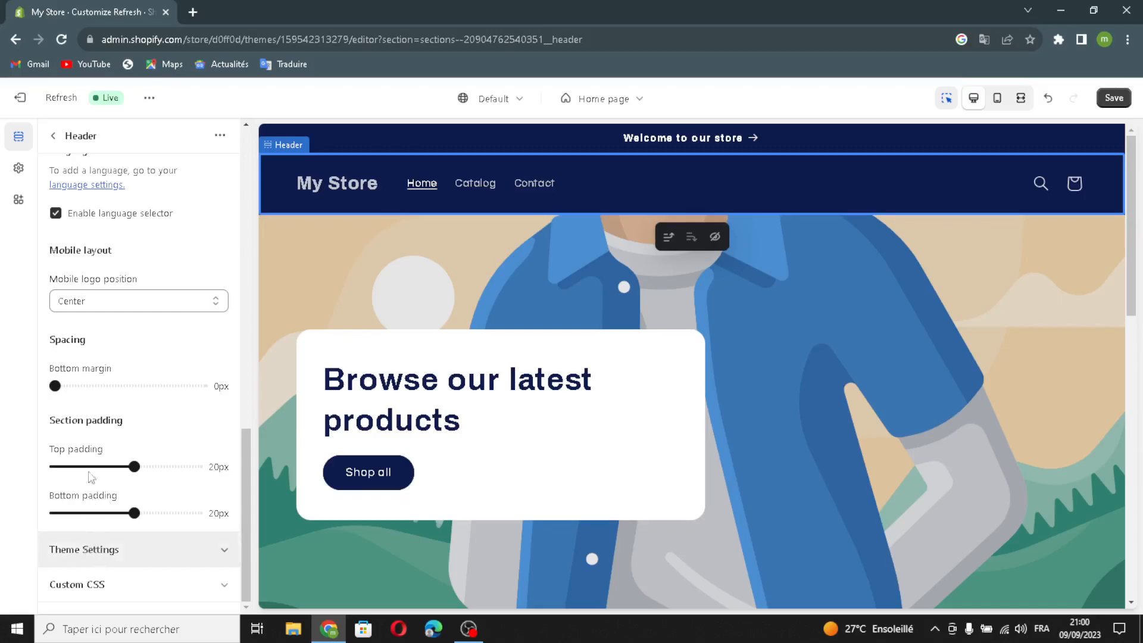
pyautogui.scroll(-2, 124, 476)
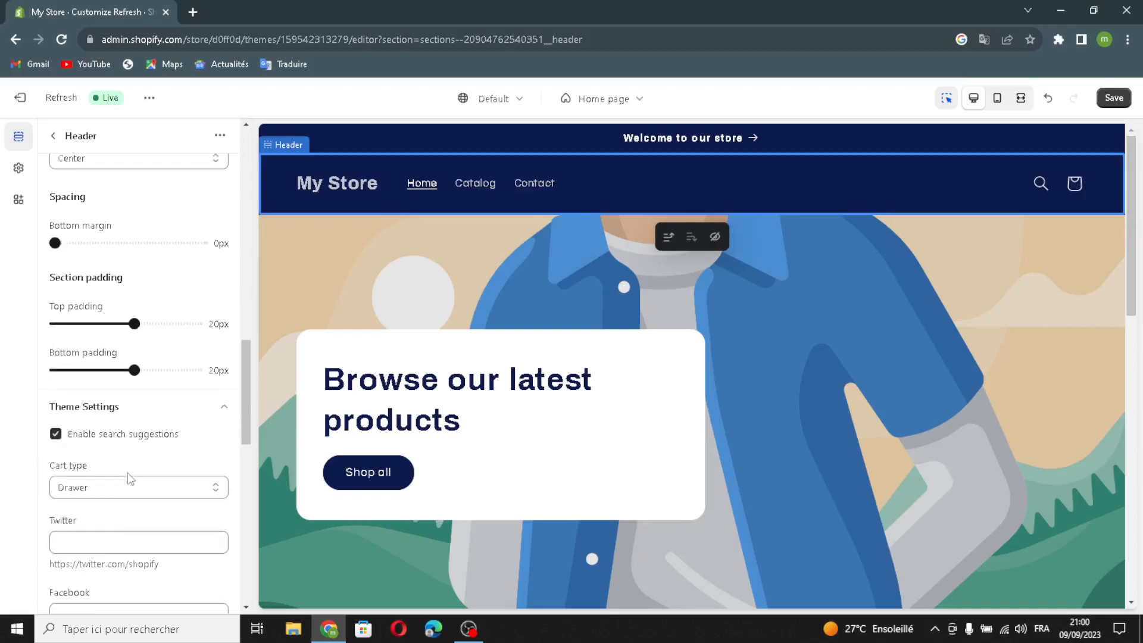
pyautogui.scroll(-1, 141, 477)
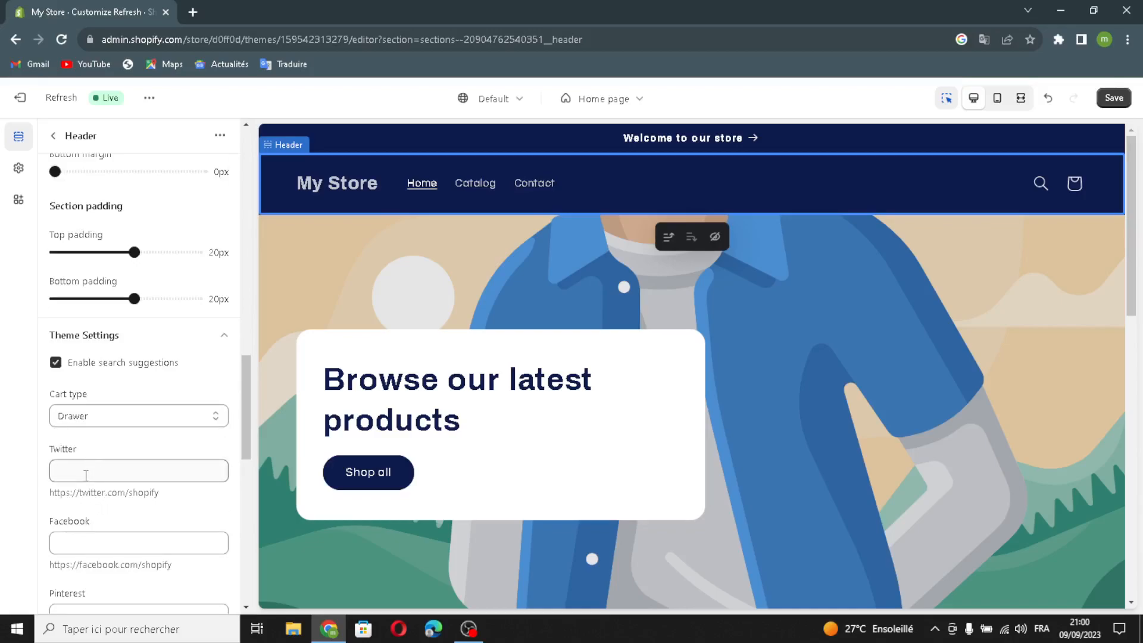
pyautogui.scroll(-2, 95, 479)
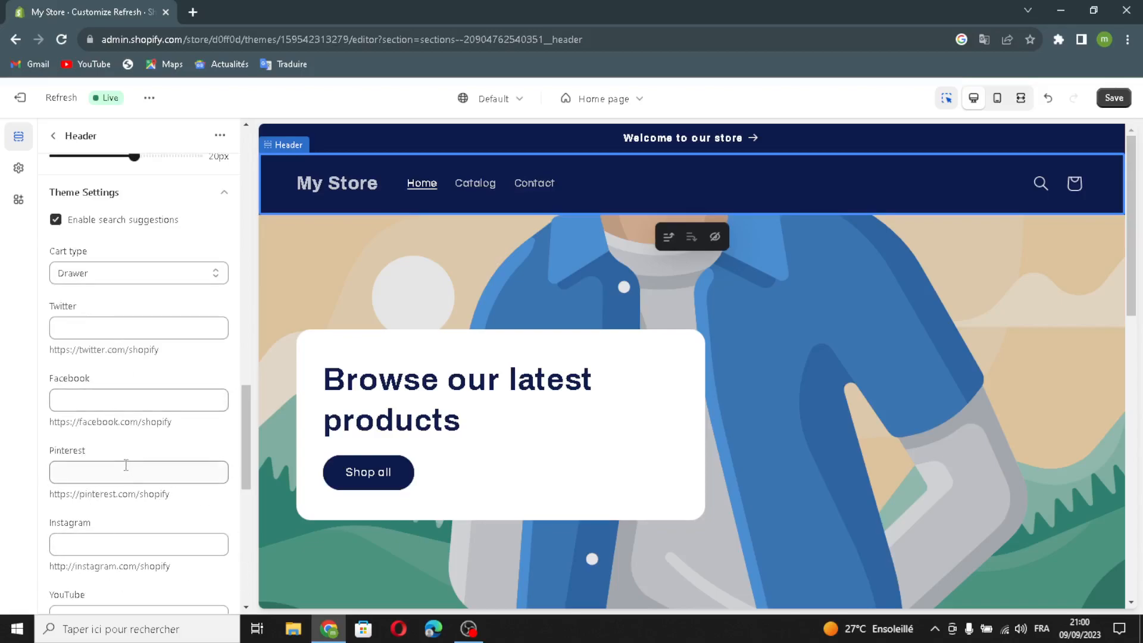
pyautogui.scroll(-3, 143, 464)
pyautogui.scroll(-4, 131, 465)
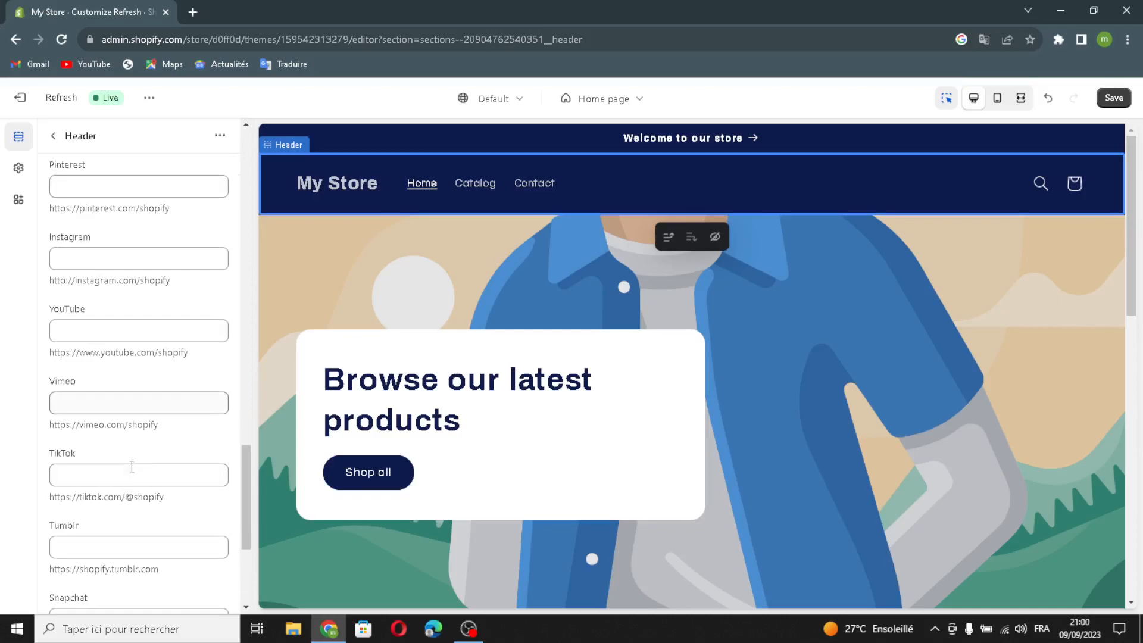
pyautogui.click(153, 468)
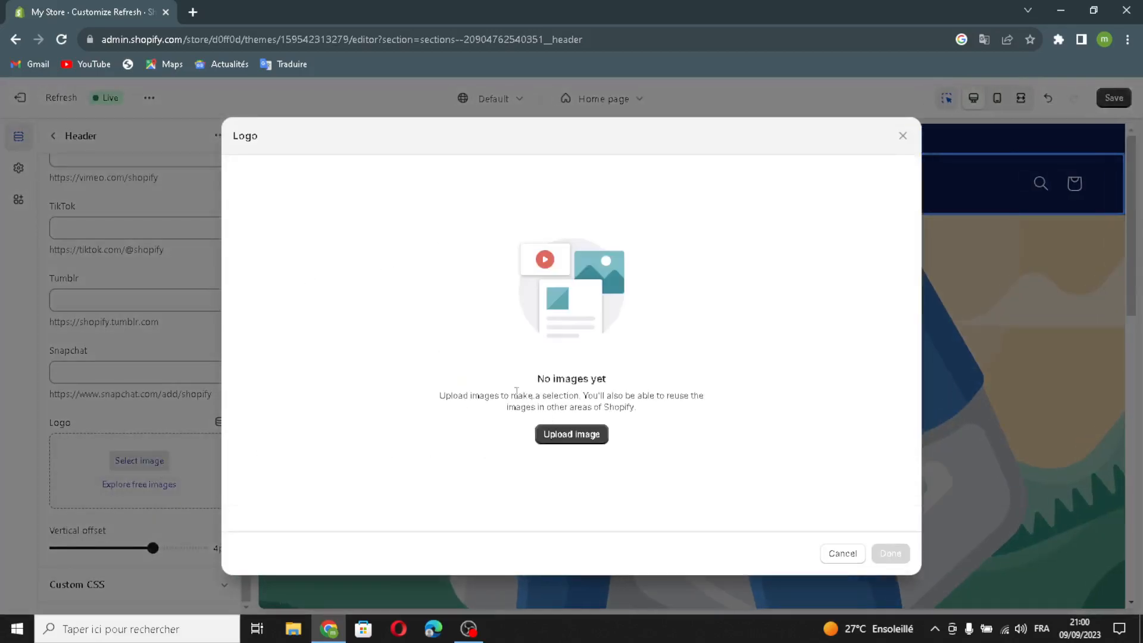
# Search Google for "subscription boxes logo ideas" in a new browser tab.
pyautogui.click(190, 19)
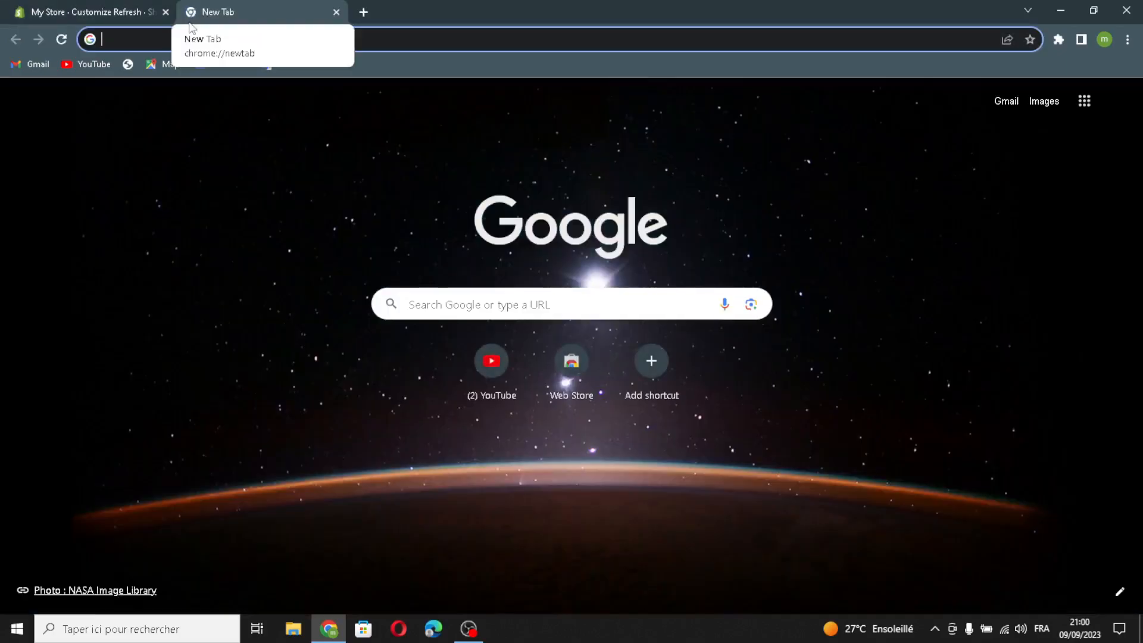
pyautogui.write('sus')
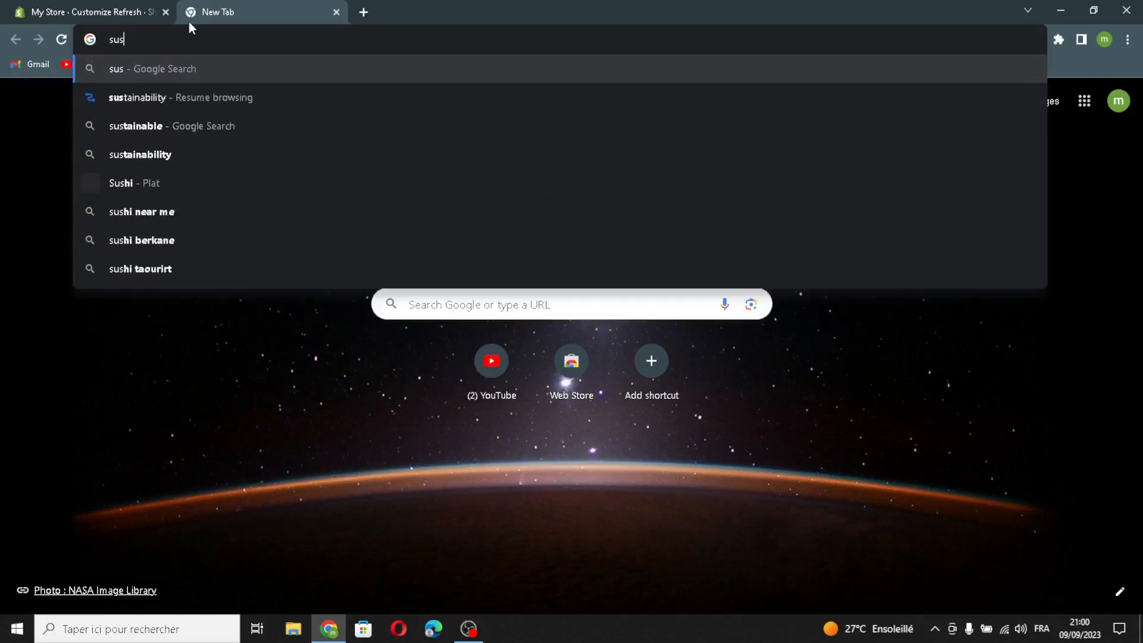
pyautogui.press('BackSpace')
pyautogui.write('bs')
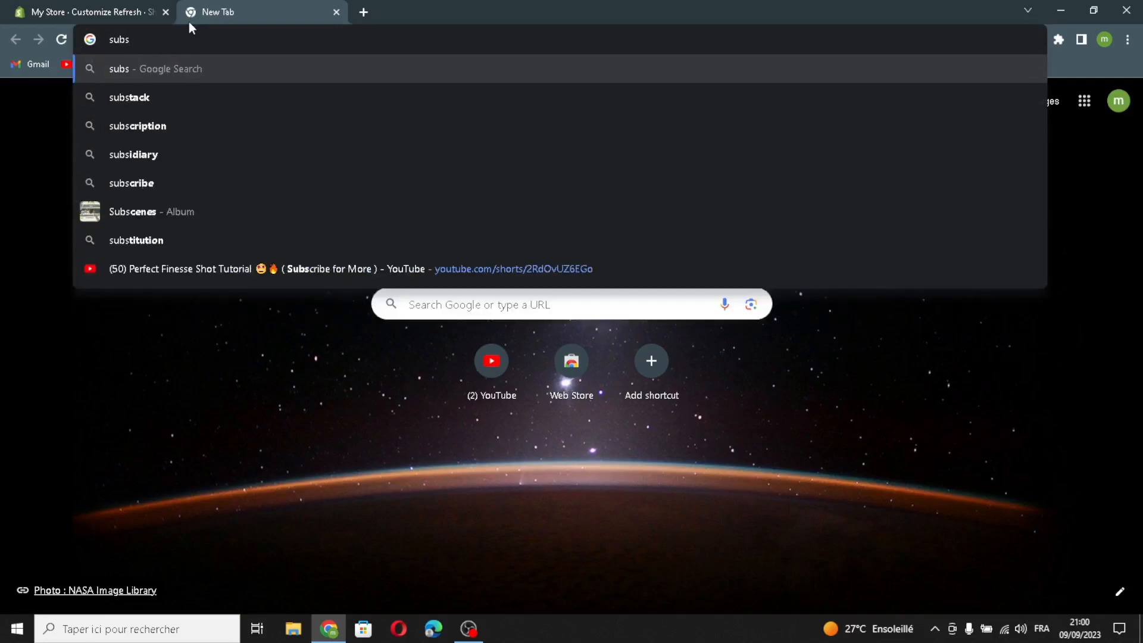
pyautogui.write('crip')
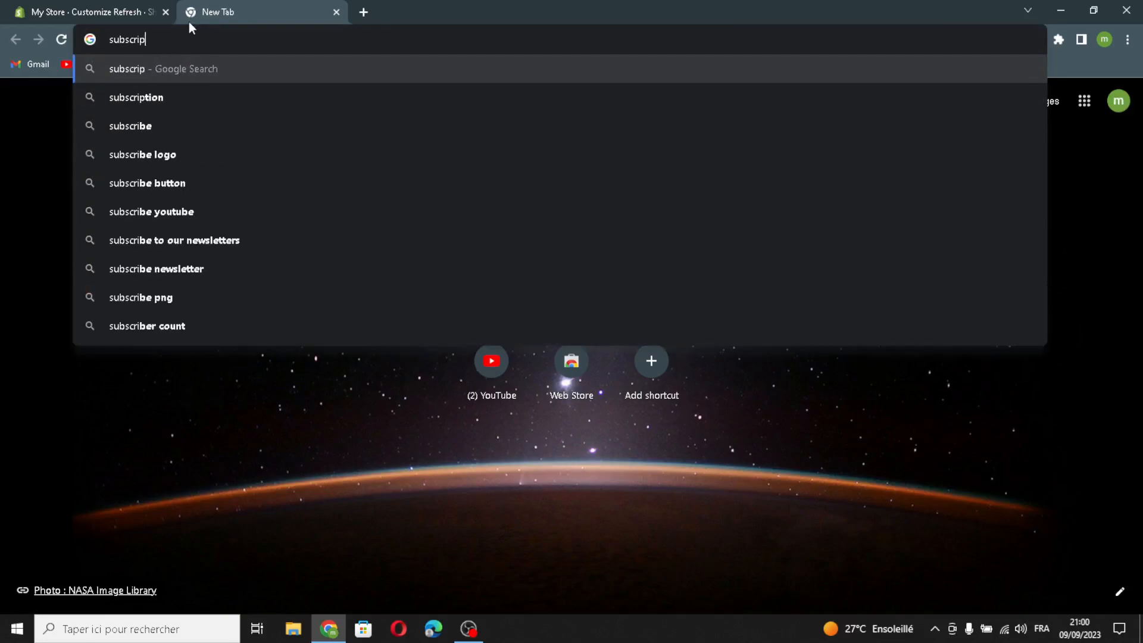
pyautogui.write('tion boxe')
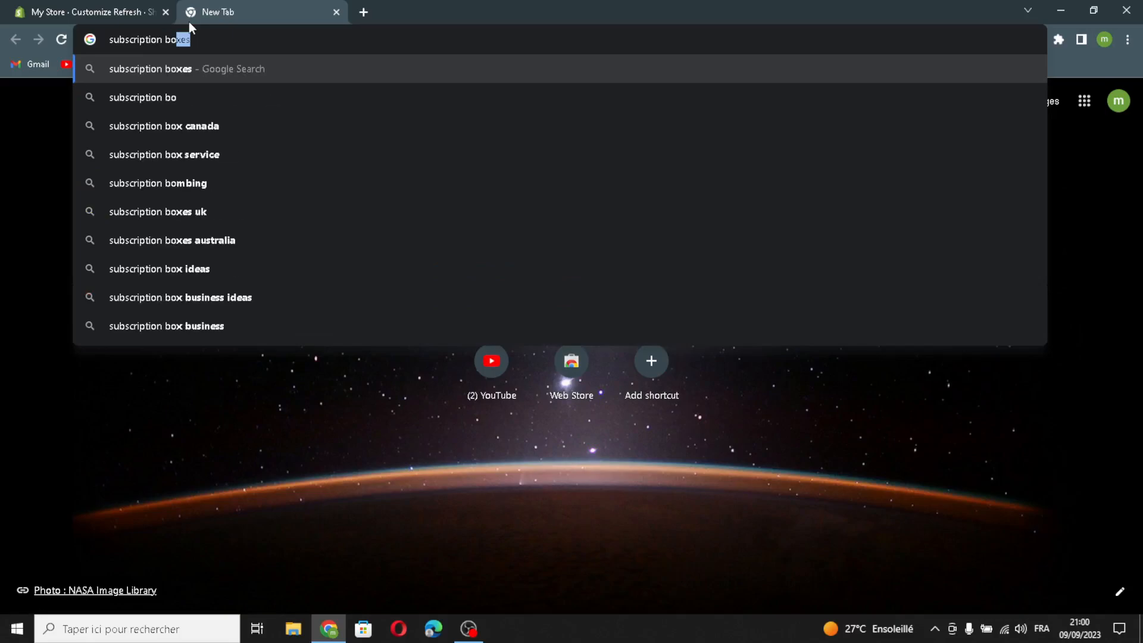
pyautogui.write('s logo i')
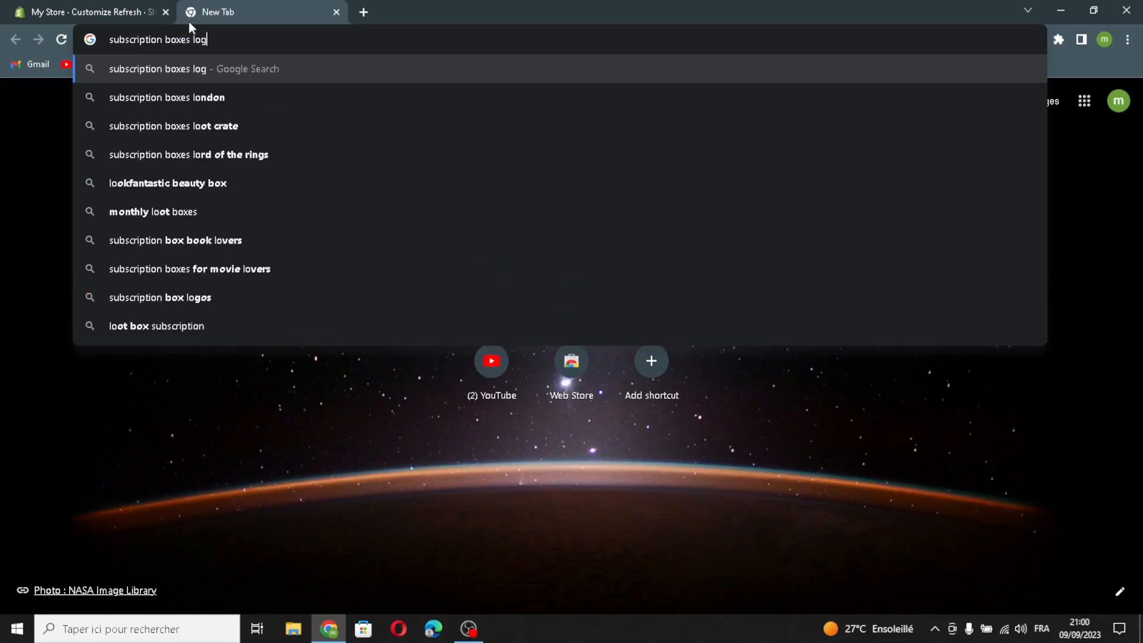
pyautogui.write('deas4')
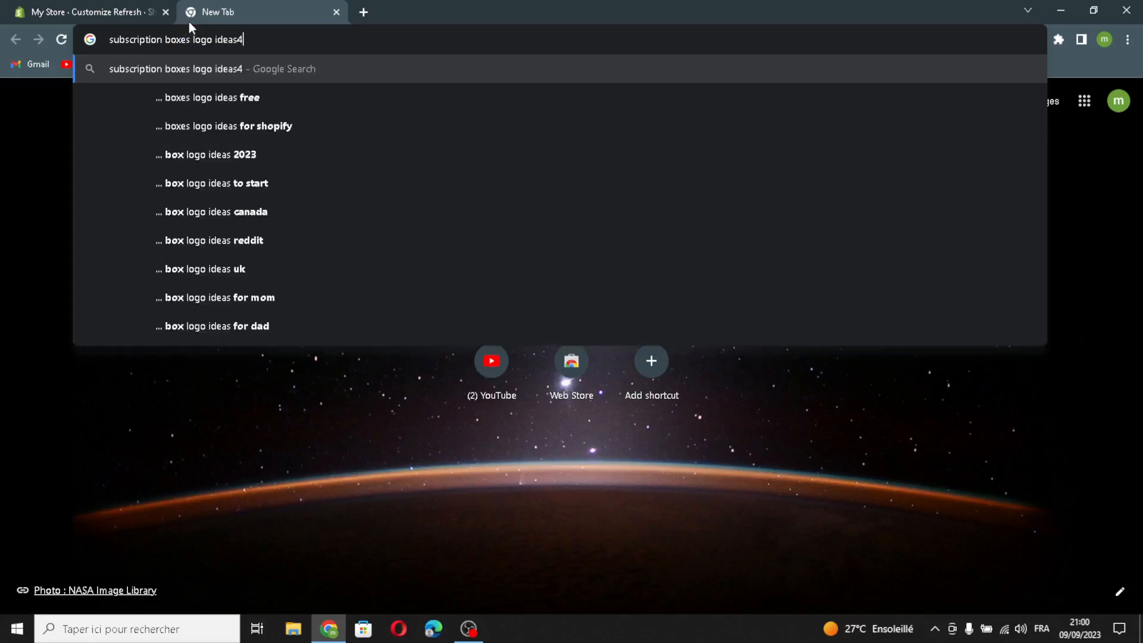
pyautogui.press('BackSpace')
pyautogui.press('Return')
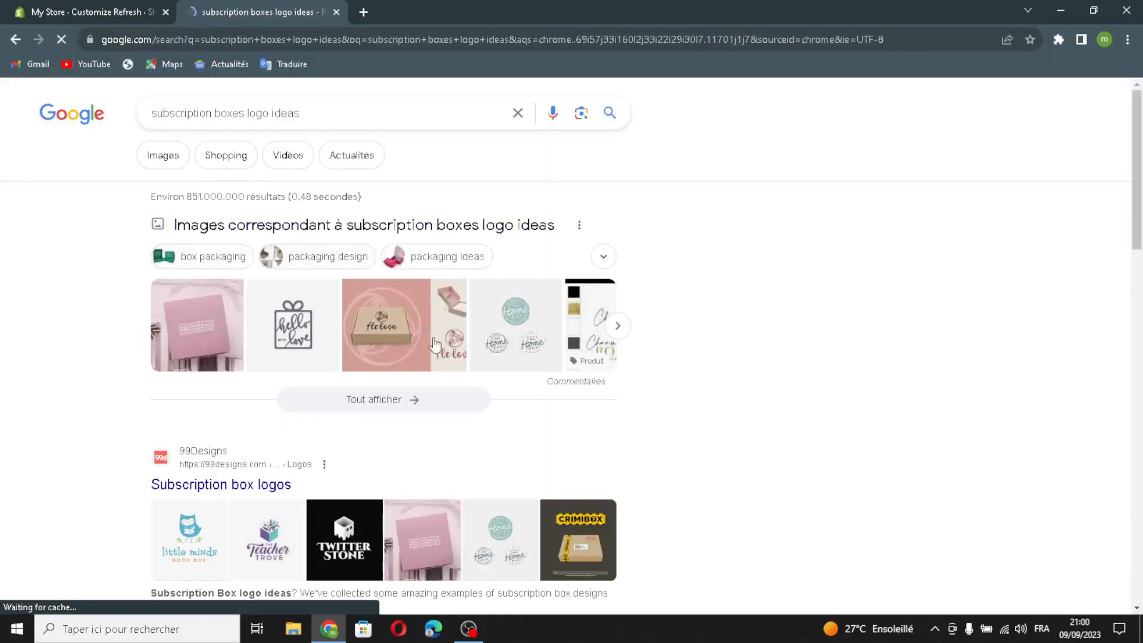
# Upload the Violet Box image from the Google image results as the header logo, and return to the section list.
pyautogui.scroll(-1, 345, 429)
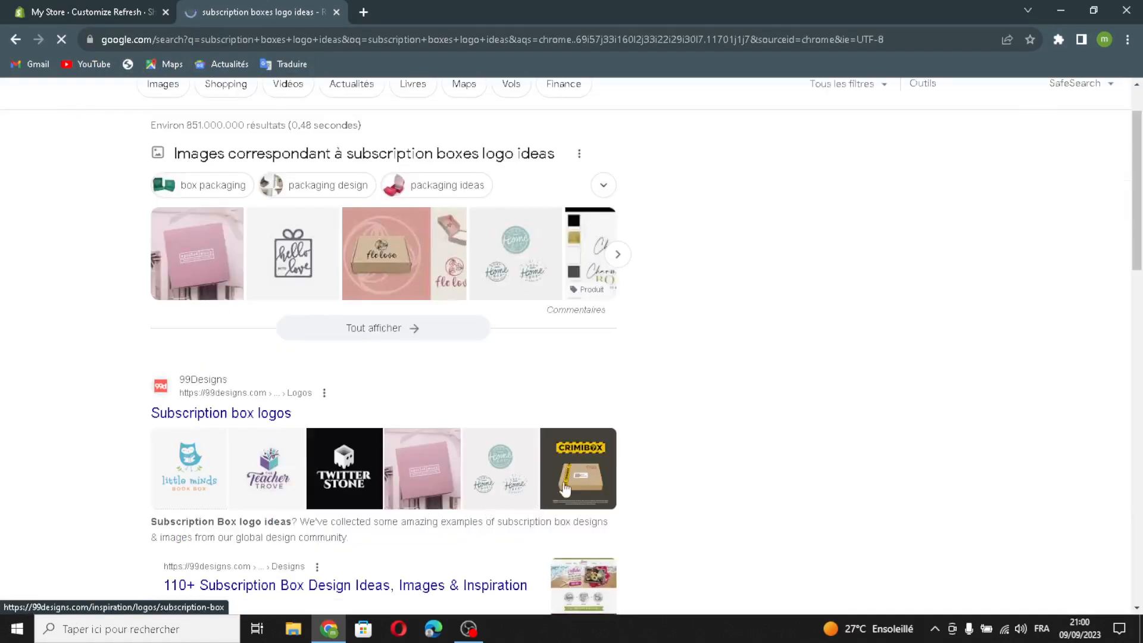
pyautogui.moveTo(563, 490); pyautogui.dragTo(556, 447)
pyautogui.moveTo(332, 304); pyautogui.dragTo(550, 410)
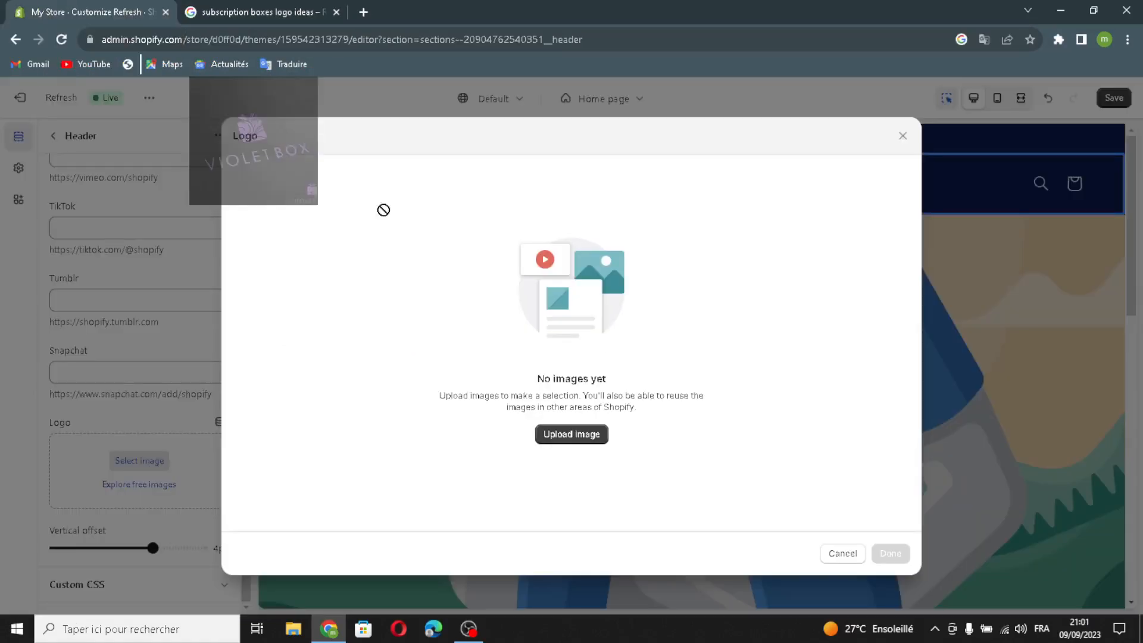
pyautogui.moveTo(384, 209); pyautogui.dragTo(595, 393)
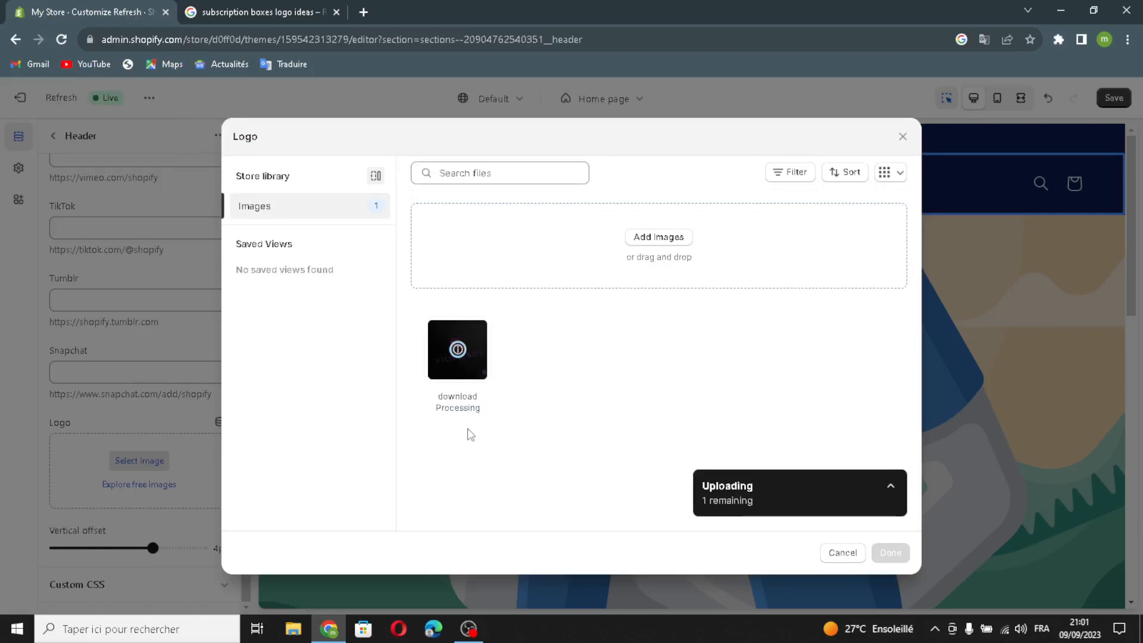
pyautogui.click(891, 487)
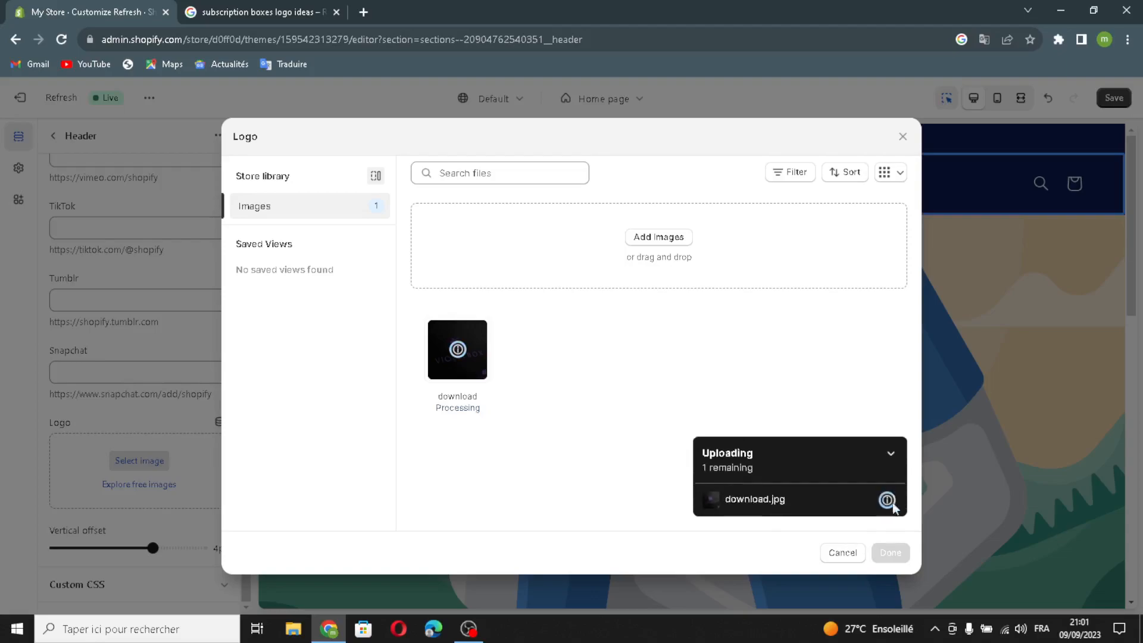
pyautogui.click(893, 552)
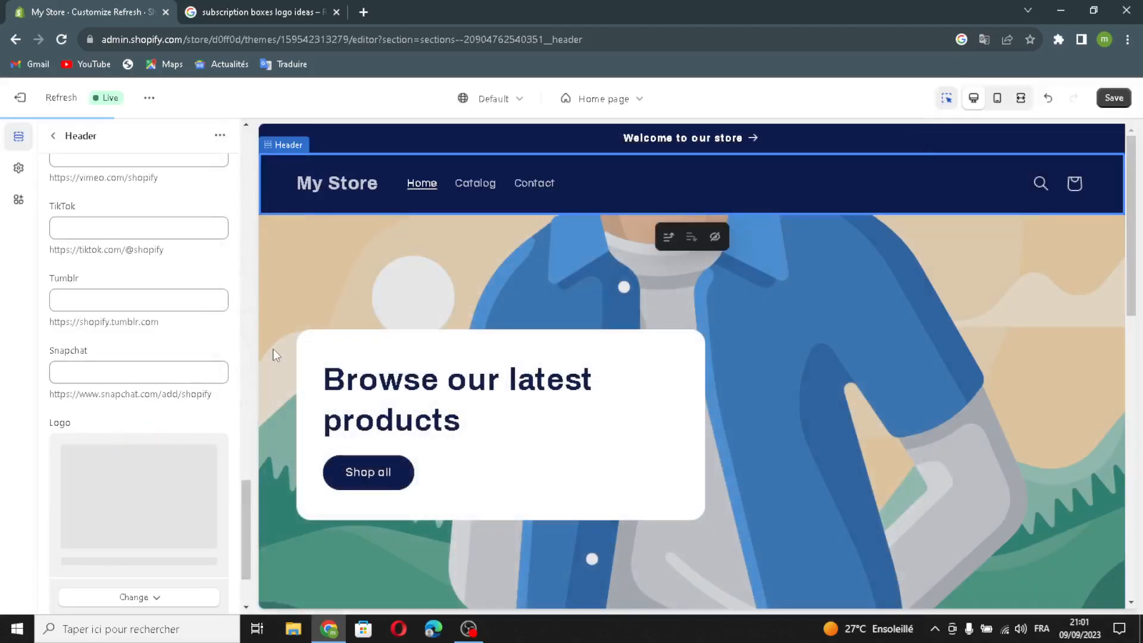
pyautogui.scroll(-3, 103, 488)
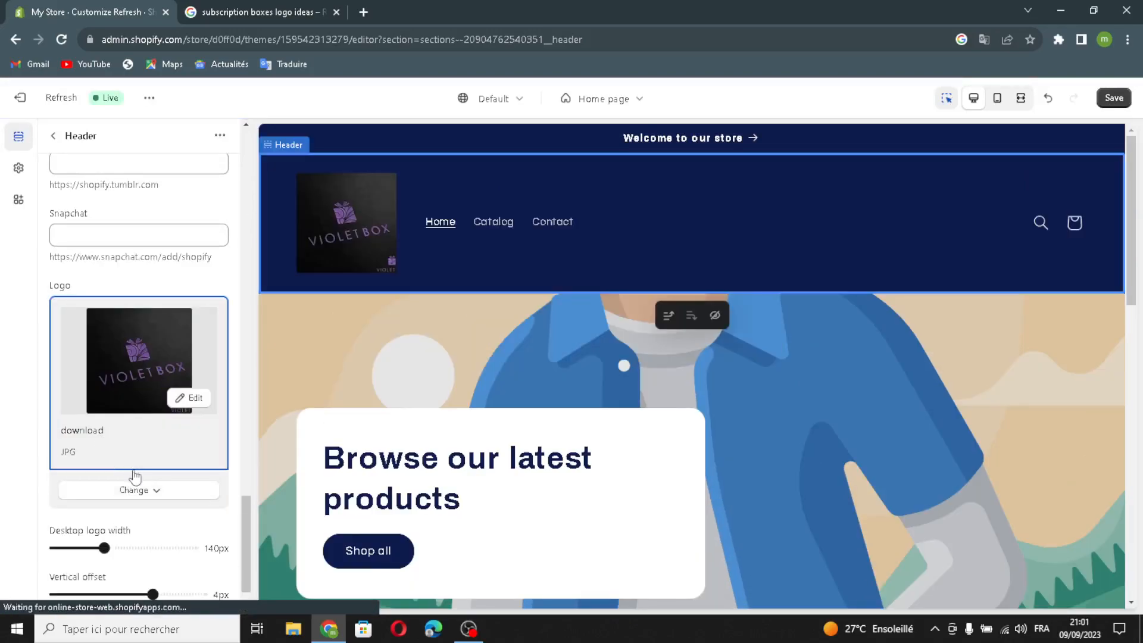
pyautogui.scroll(-1, 132, 470)
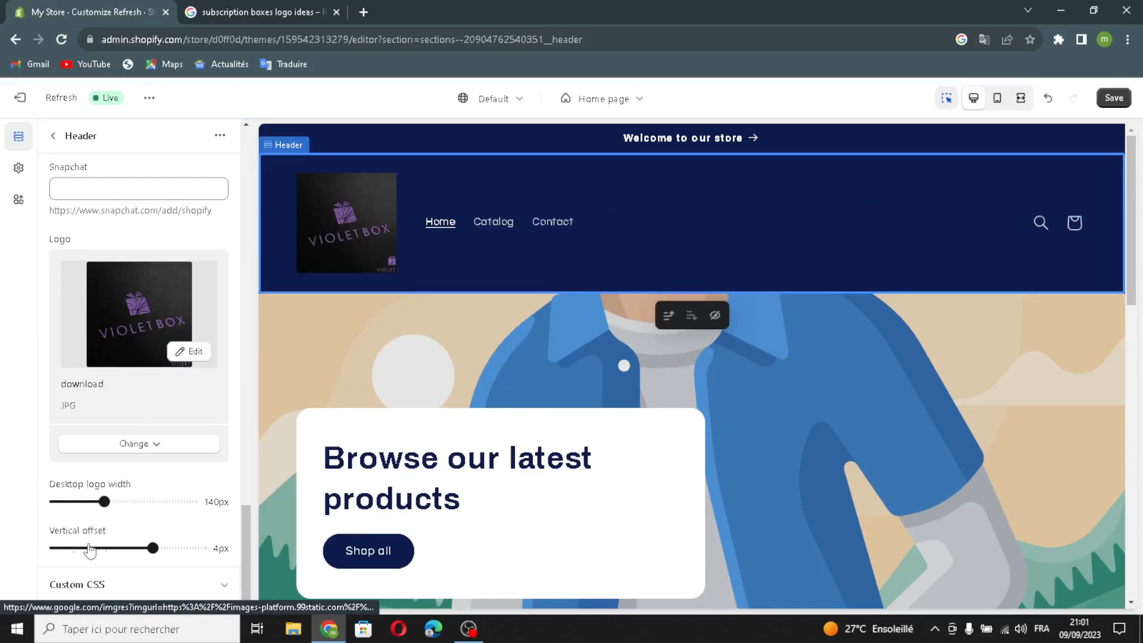
pyautogui.click(53, 138)
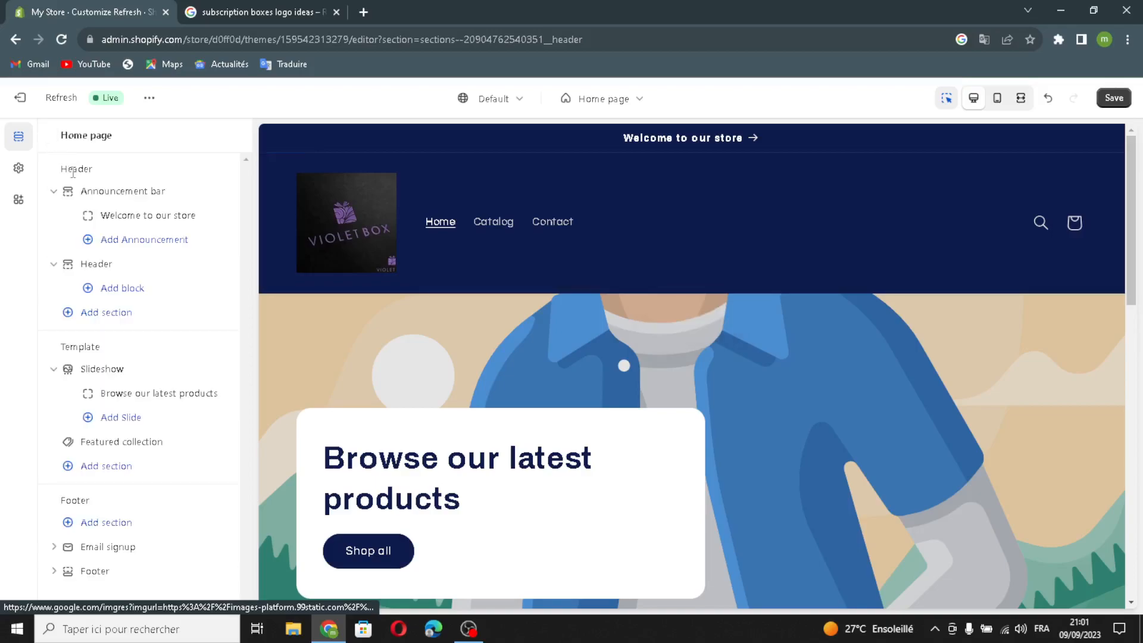
# Open the home page's Slideshow section and set its layout to Grid.
pyautogui.click(90, 374)
pyautogui.click(70, 202)
pyautogui.click(77, 231)
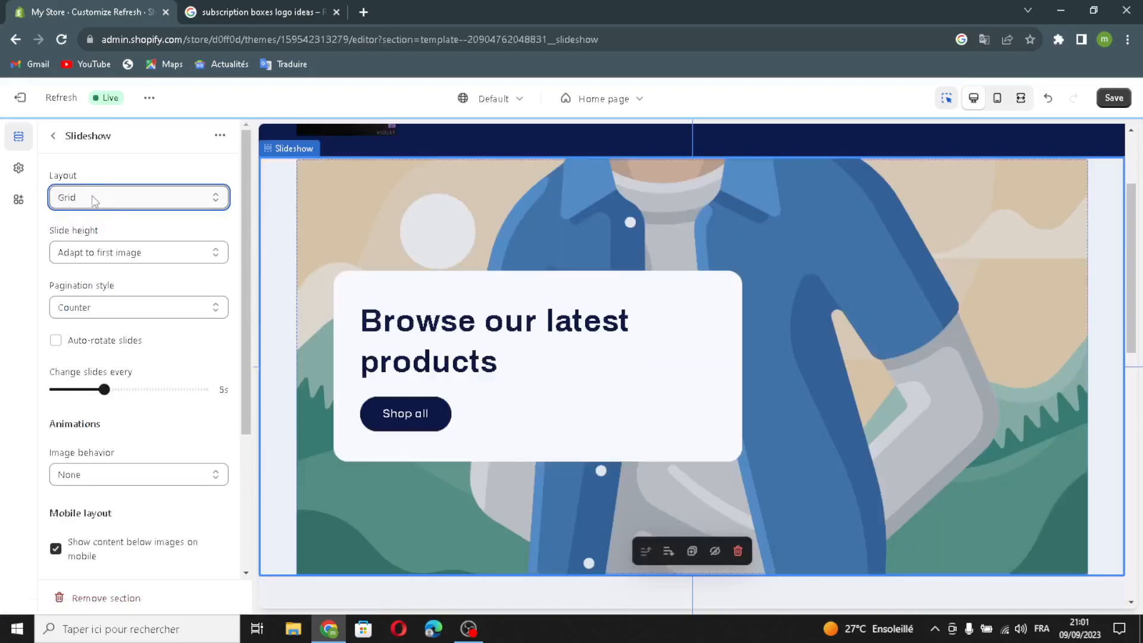
pyautogui.click(94, 200)
pyautogui.click(101, 200)
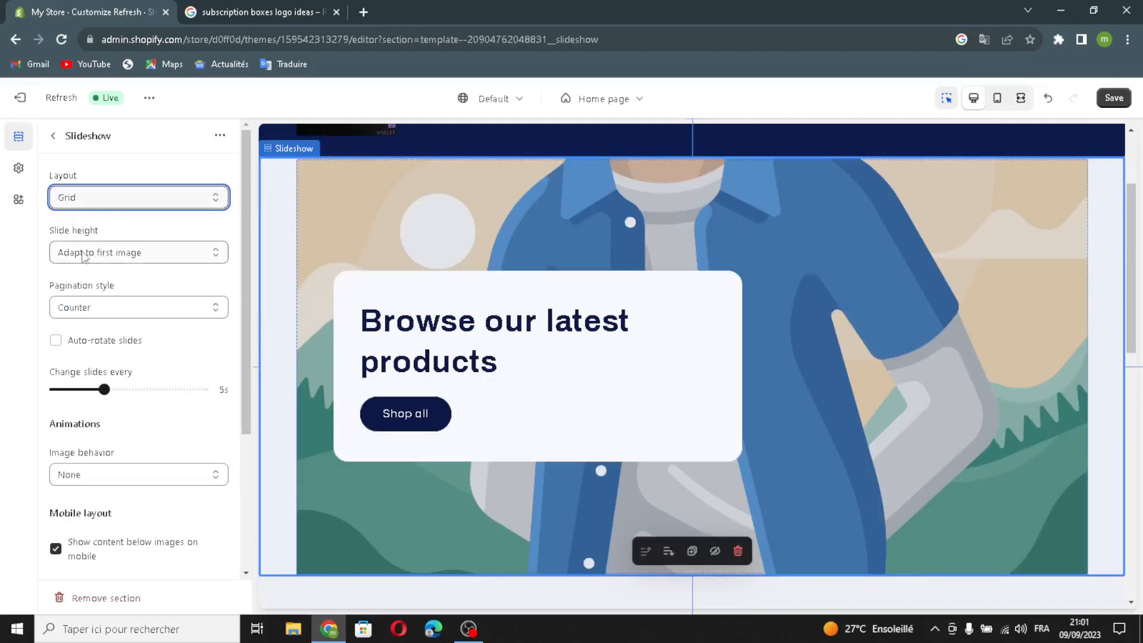
# Set the slideshow's slide height to Medium, keeping the Counter pagination style, and enable auto-rotating slides.
pyautogui.click(131, 254)
pyautogui.click(77, 294)
pyautogui.click(97, 312)
pyautogui.click(97, 312)
pyautogui.click(83, 336)
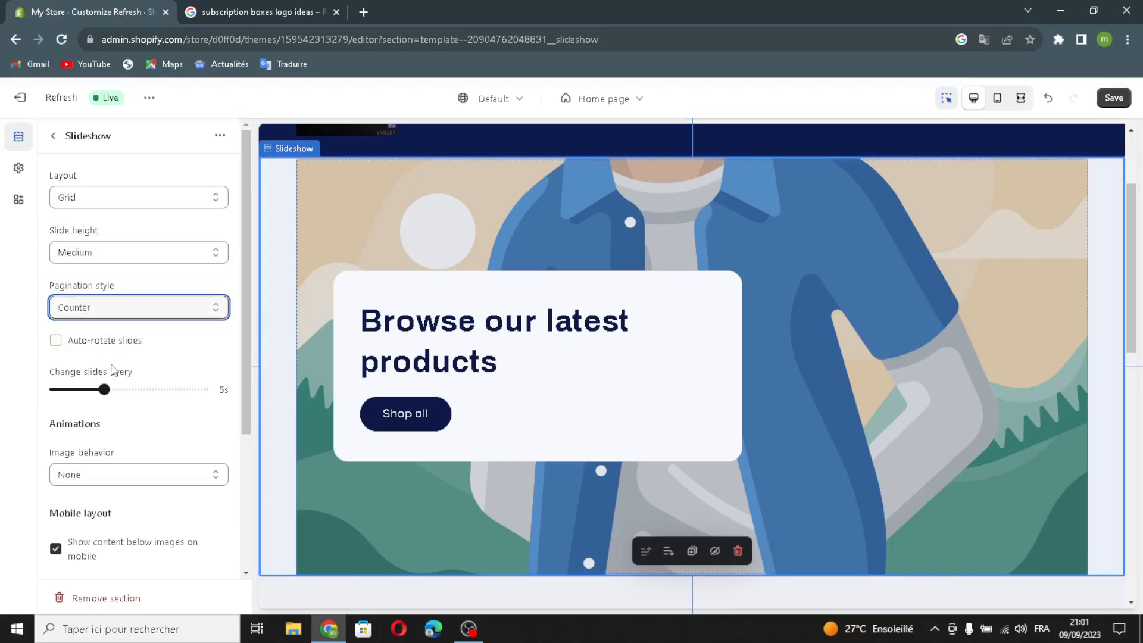
pyautogui.click(57, 342)
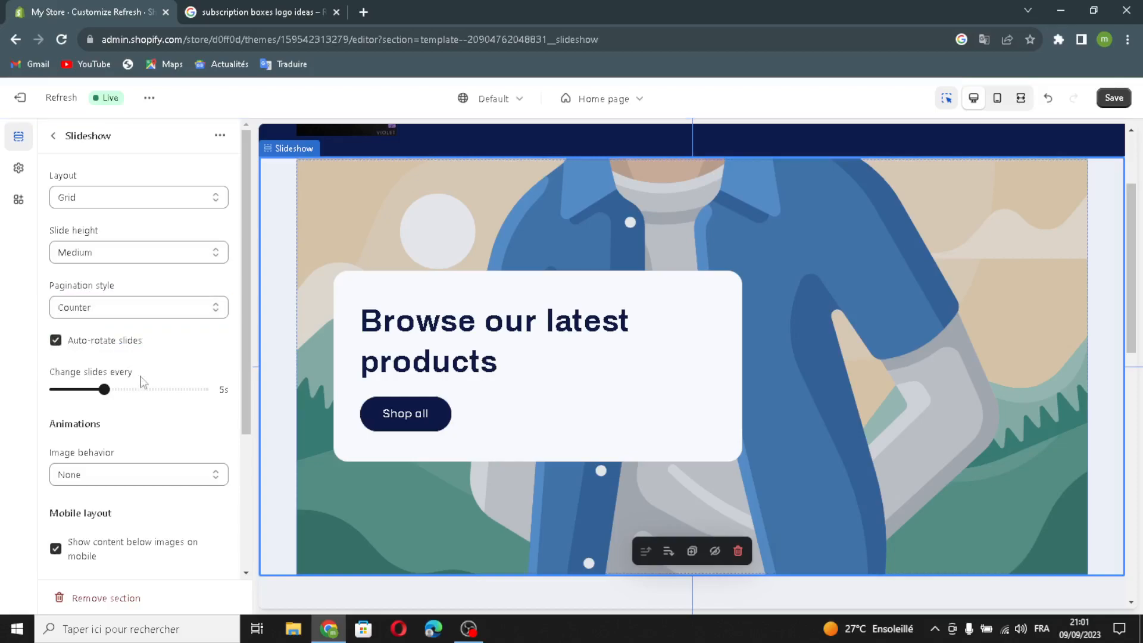
# Set the slideshow's image behavior to Ambient movement and return to the section list.
pyautogui.scroll(-1, 87, 488)
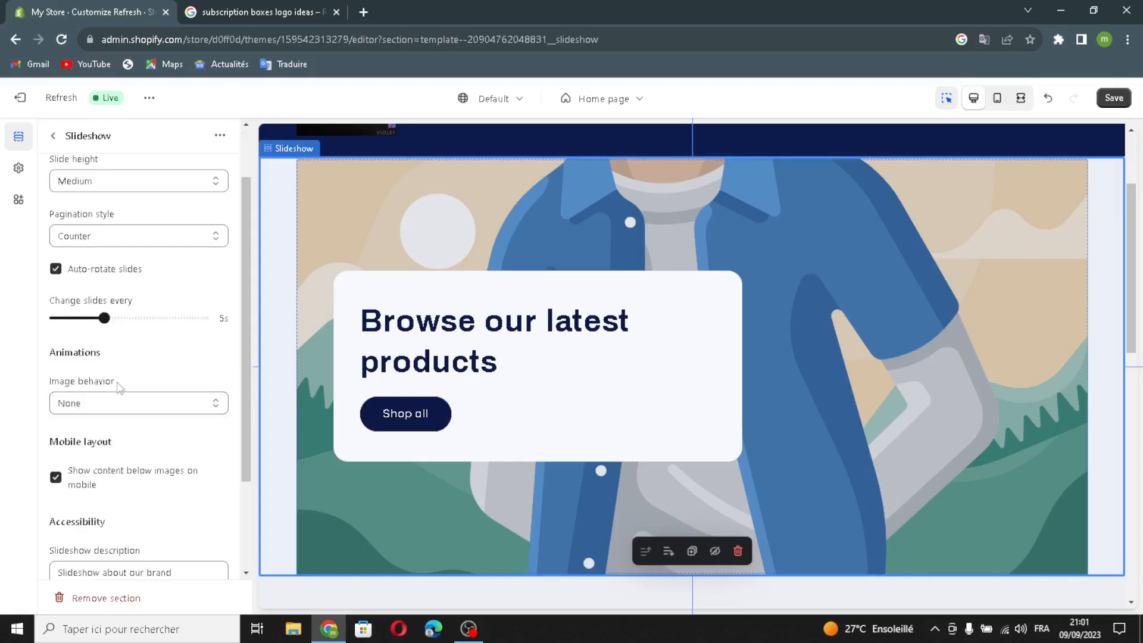
pyautogui.click(91, 410)
pyautogui.click(87, 408)
pyautogui.click(86, 407)
pyautogui.click(79, 436)
pyautogui.scroll(-2, 107, 453)
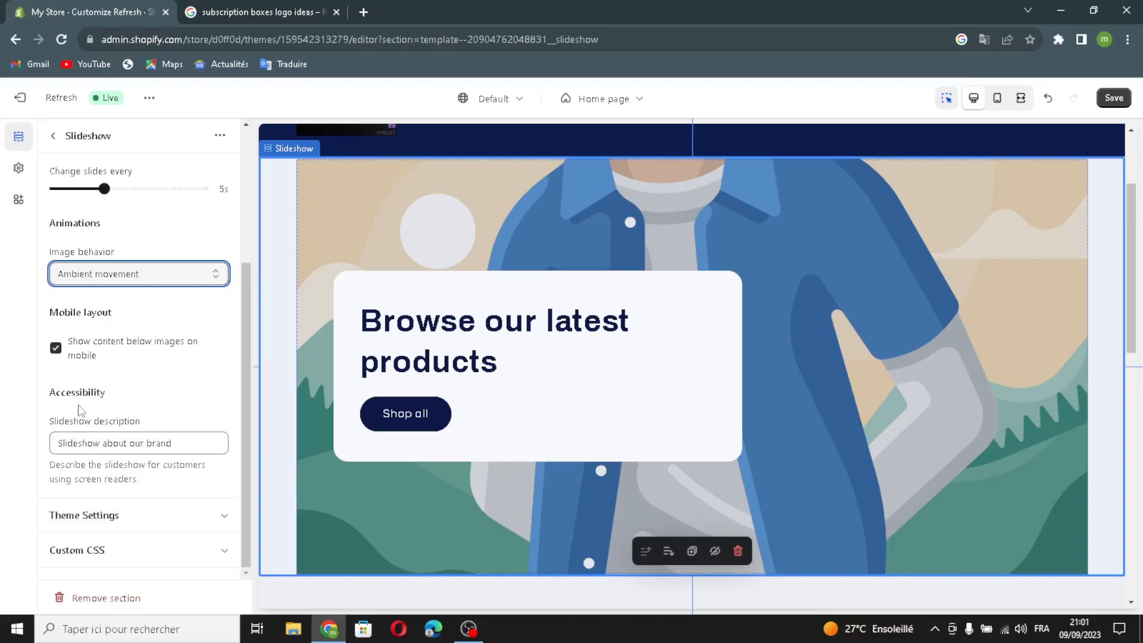
pyautogui.click(53, 136)
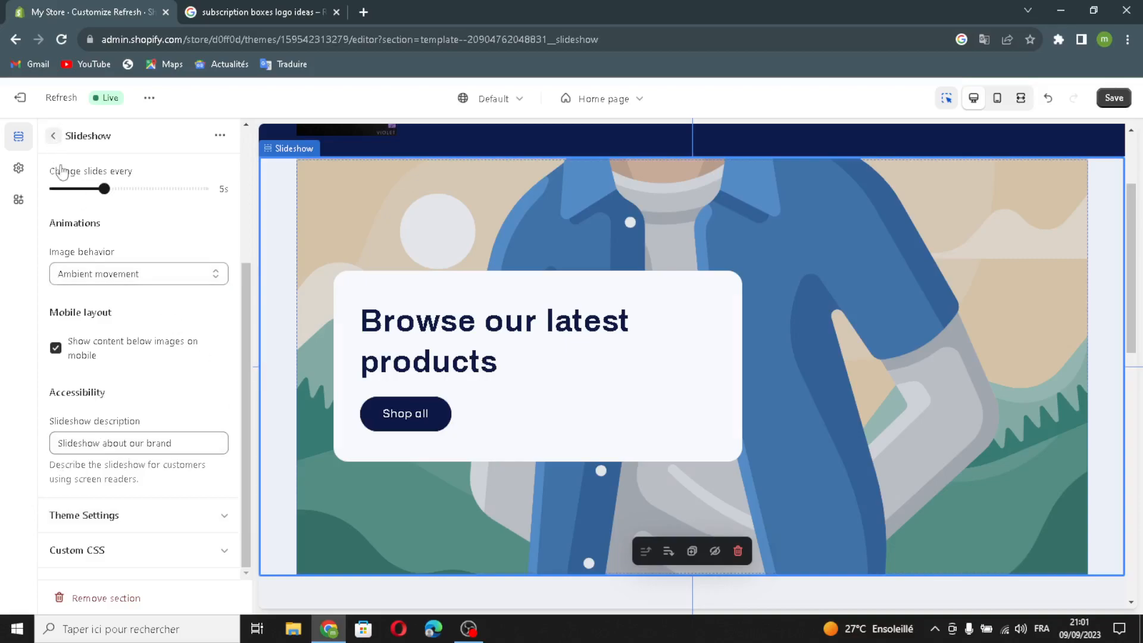
# Open the "Browse our latest products" slide's settings and search Google Images for "subscription boxes" to find a slide image.
pyautogui.click(139, 394)
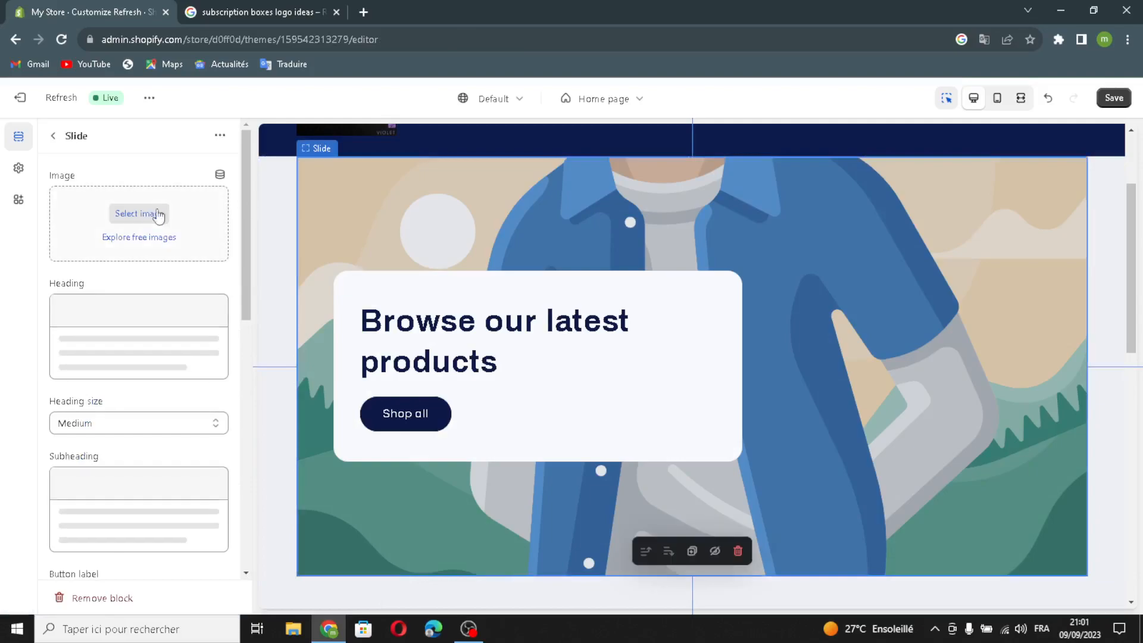
pyautogui.click(246, 13)
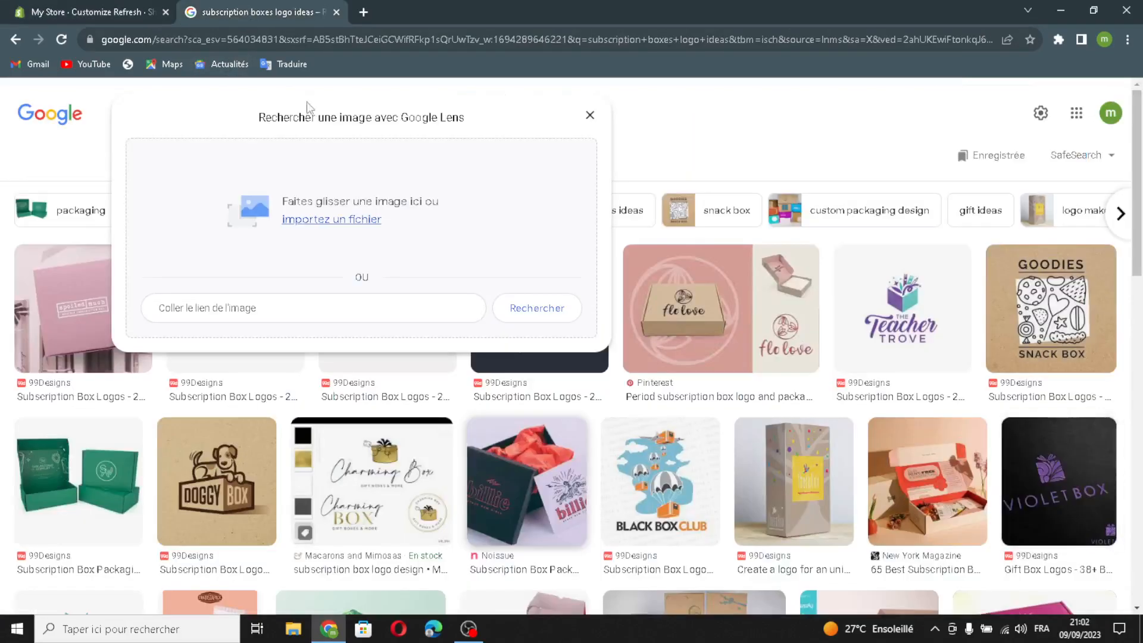
pyautogui.click(590, 116)
pyautogui.moveTo(288, 106); pyautogui.dragTo(225, 113)
pyautogui.press('BackSpace')
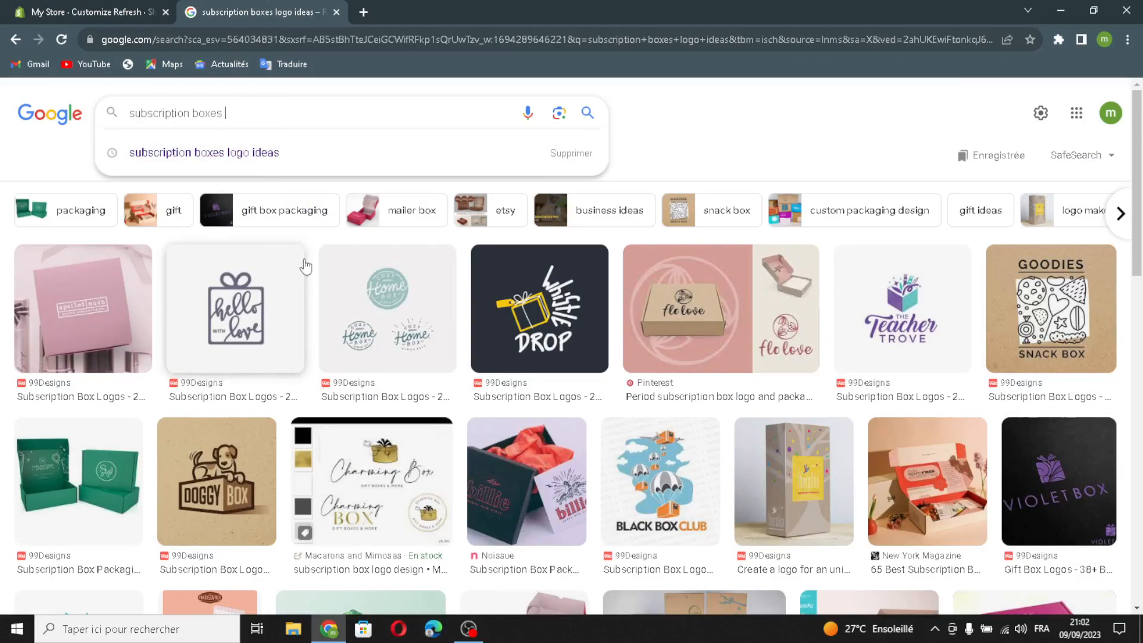
pyautogui.press('Return')
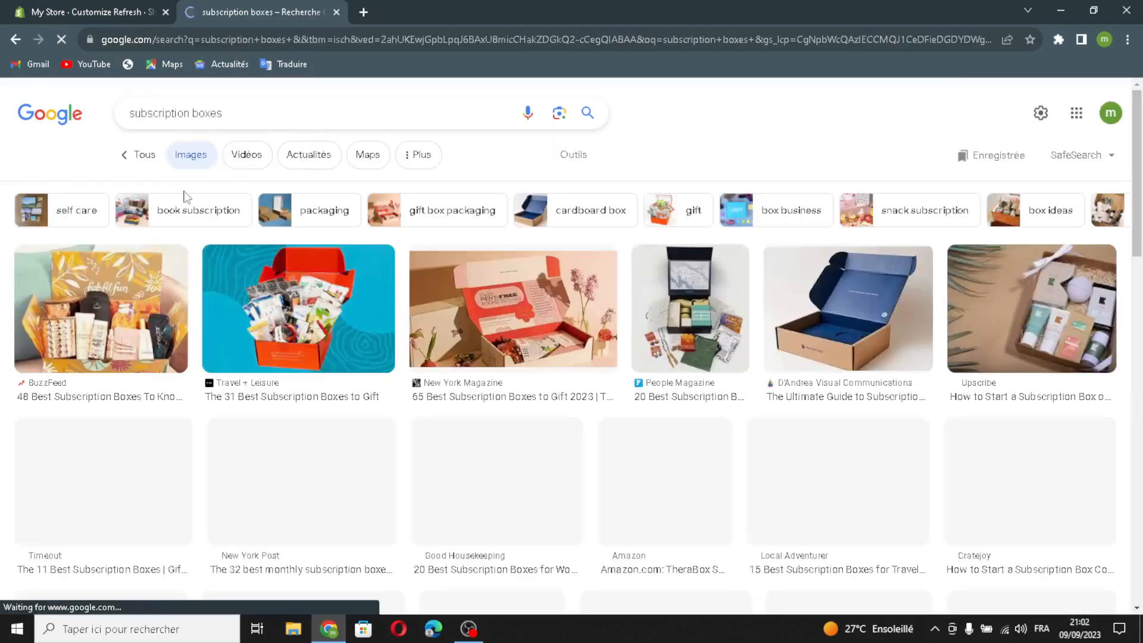
pyautogui.scroll(-2, 867, 582)
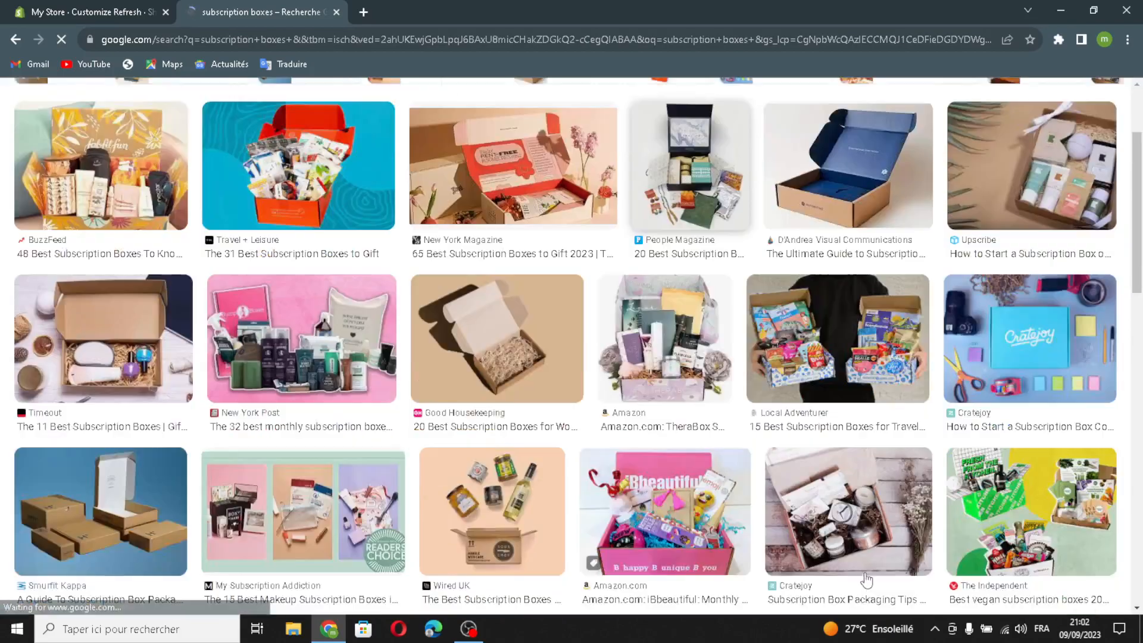
# Pick the PCMag photo of stacked Stitch Fix, HelloFresh and Lootcrate boxes from the results and set it as the slide's image.
pyautogui.scroll(-4, 867, 582)
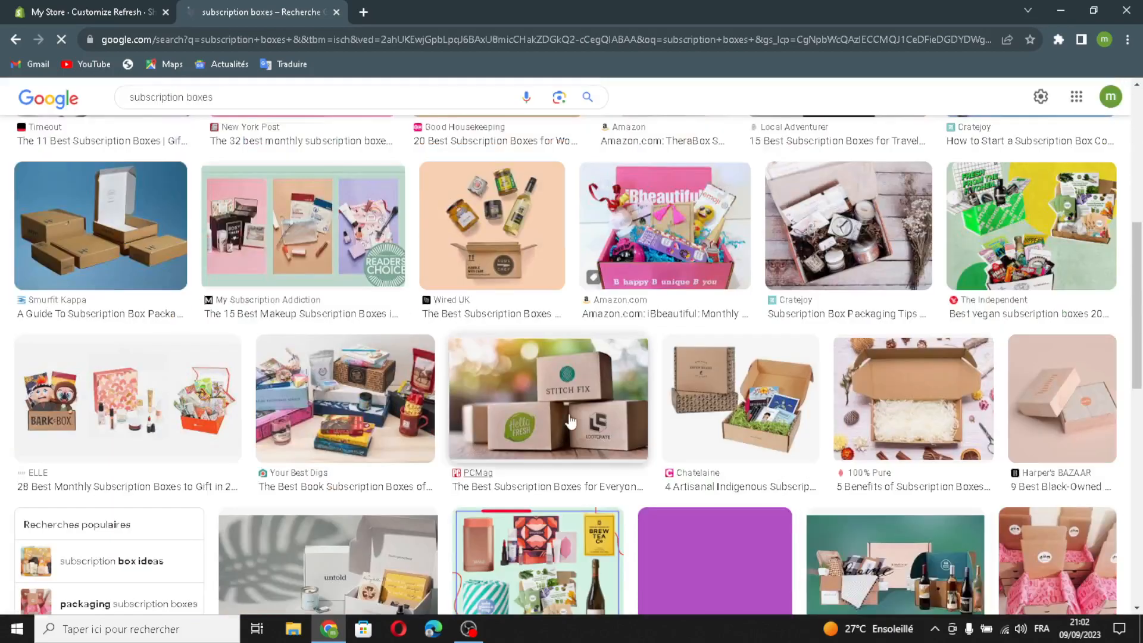
pyautogui.moveTo(570, 422); pyautogui.dragTo(488, 366)
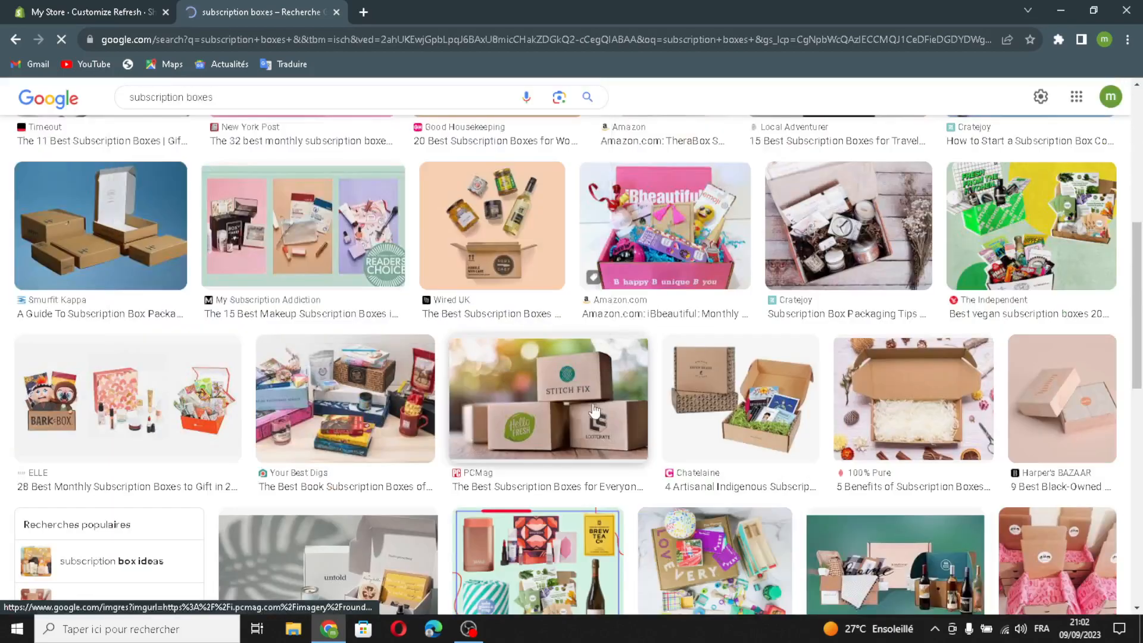
pyautogui.click(488, 366)
pyautogui.moveTo(915, 309); pyautogui.dragTo(130, 227)
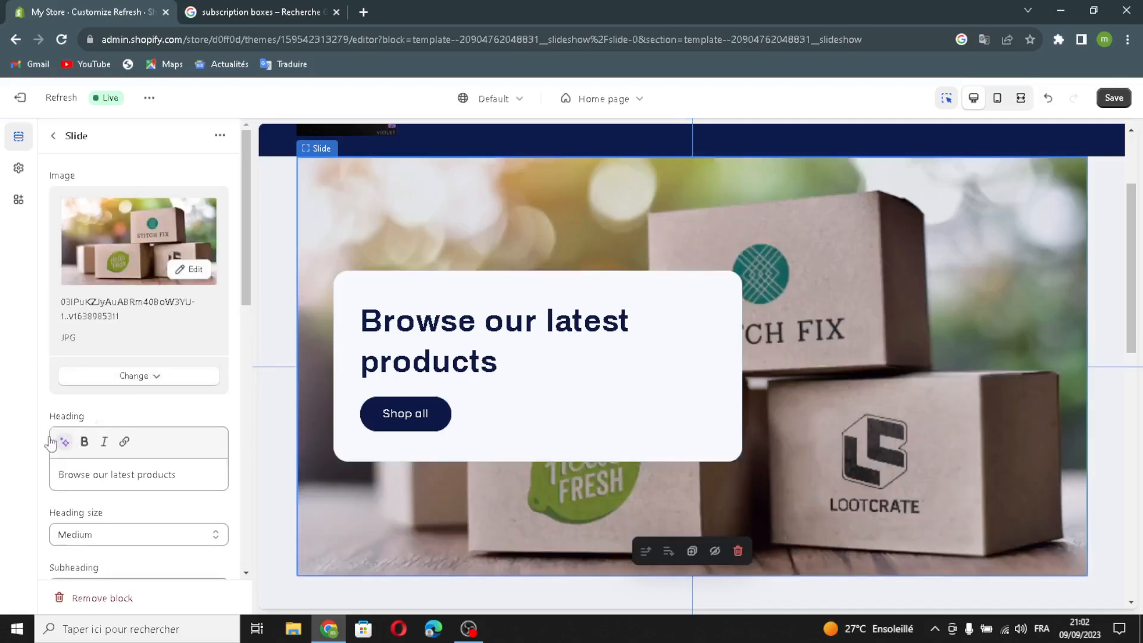
# Generate the slide heading from "subscription boxes" in Expert tone, use "Discover a World of Surprises with Subscription Boxes." and keep its size Medium.
pyautogui.click(62, 444)
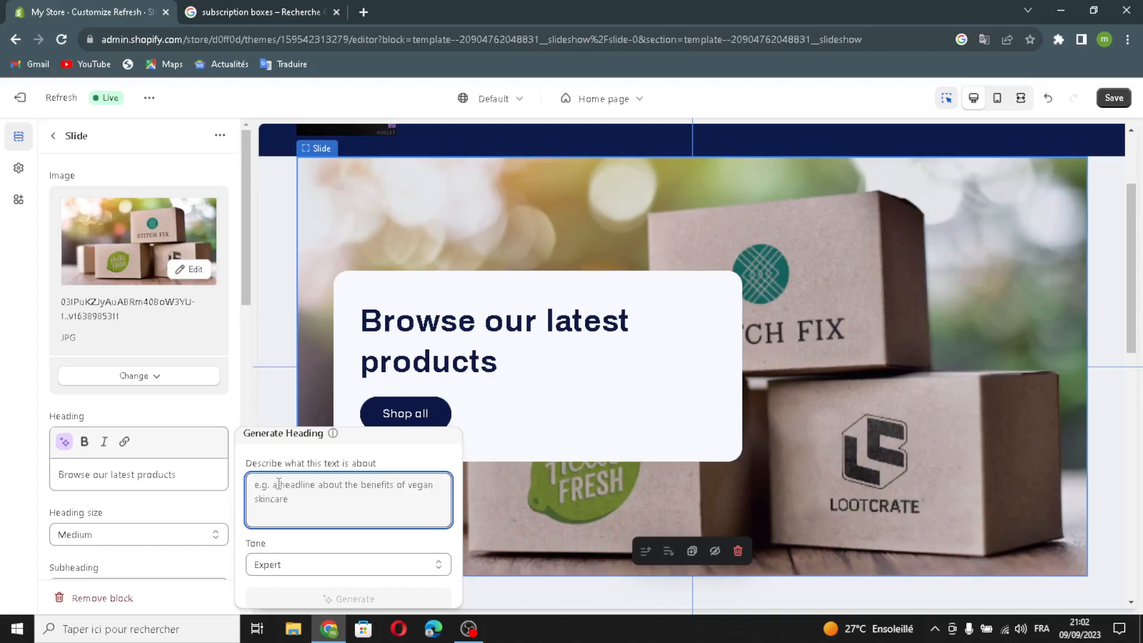
pyautogui.write('subscription ')
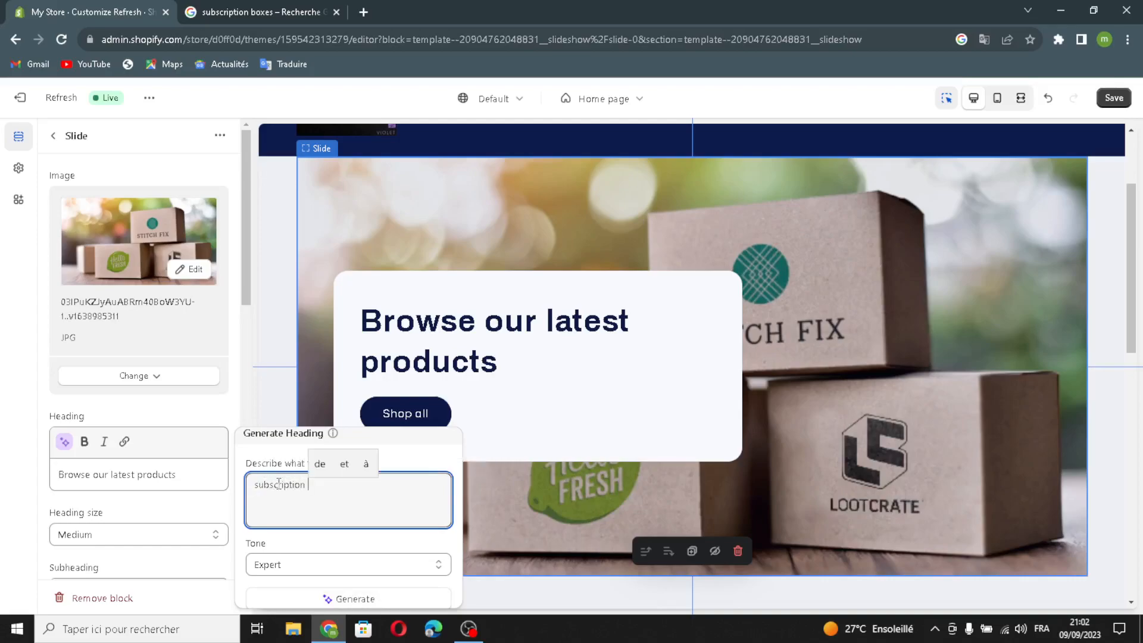
pyautogui.write('boxes')
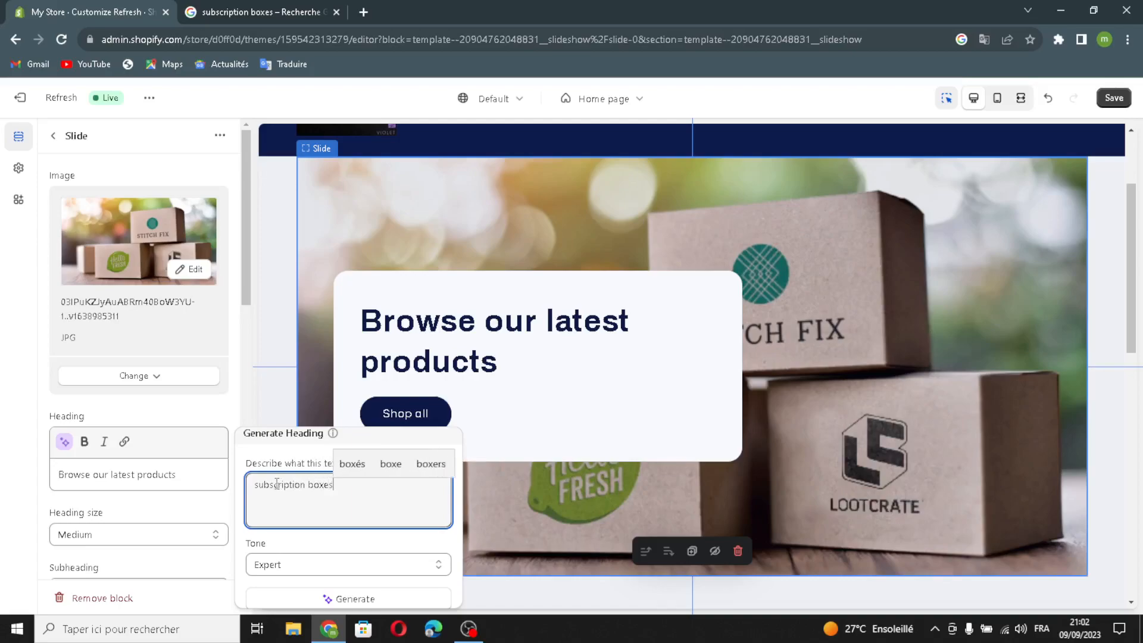
pyautogui.press('Return')
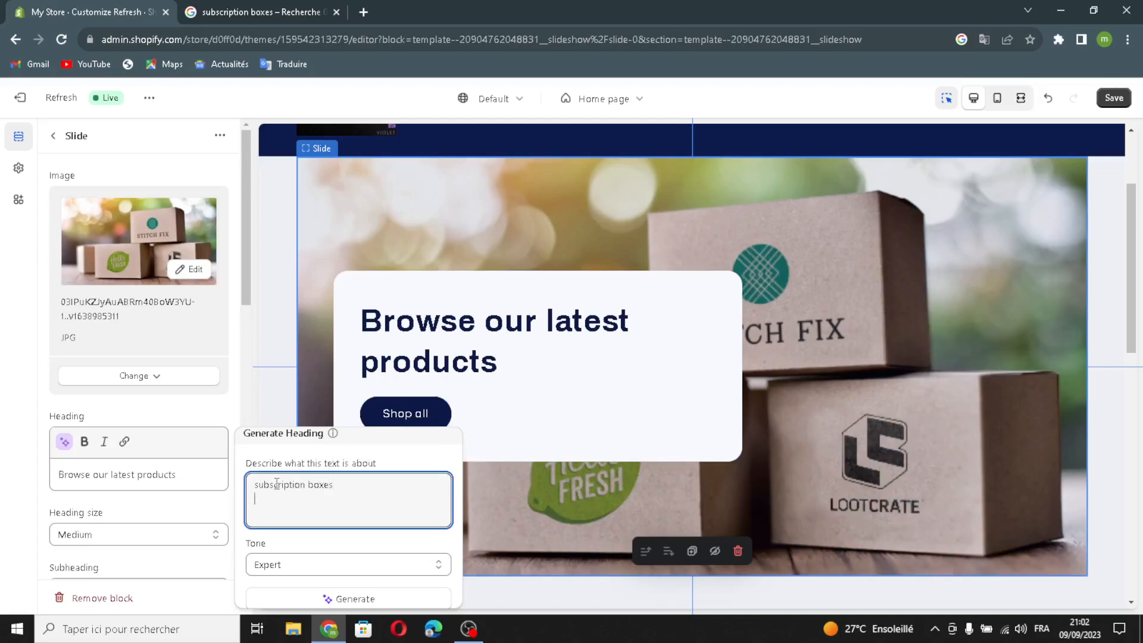
pyautogui.click(384, 600)
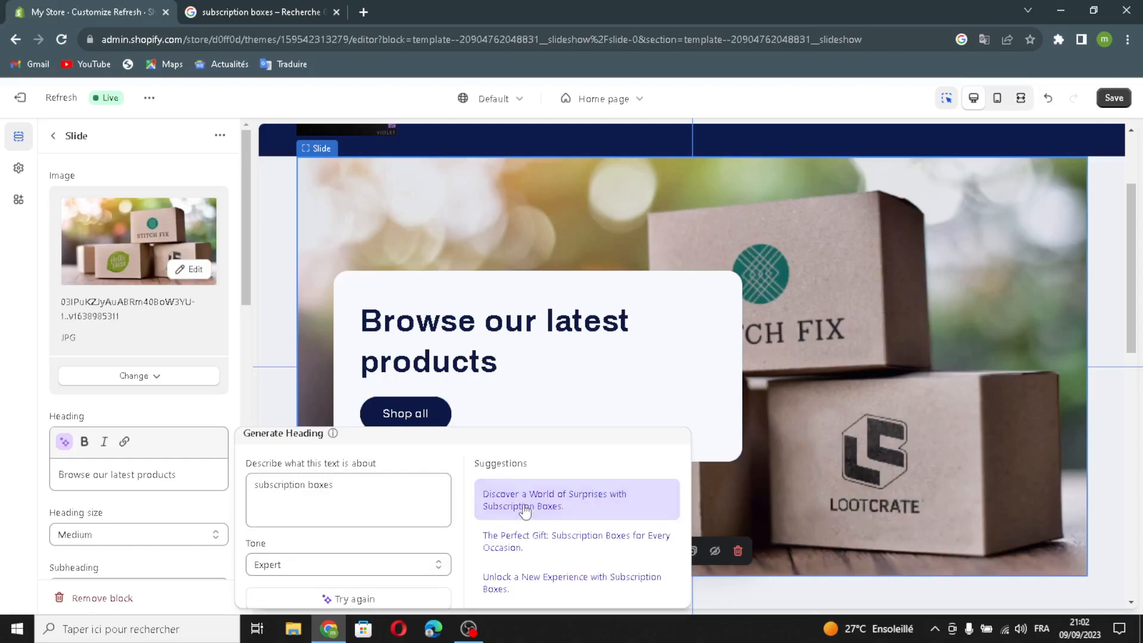
pyautogui.click(524, 510)
pyautogui.click(80, 548)
pyautogui.click(80, 549)
# Generate the slide's subheading from "subscription boxes" and use the suggestion "Discover a World of Surprises with our Subscription Boxes.".
pyautogui.scroll(-2, 66, 525)
pyautogui.click(65, 465)
pyautogui.write('s')
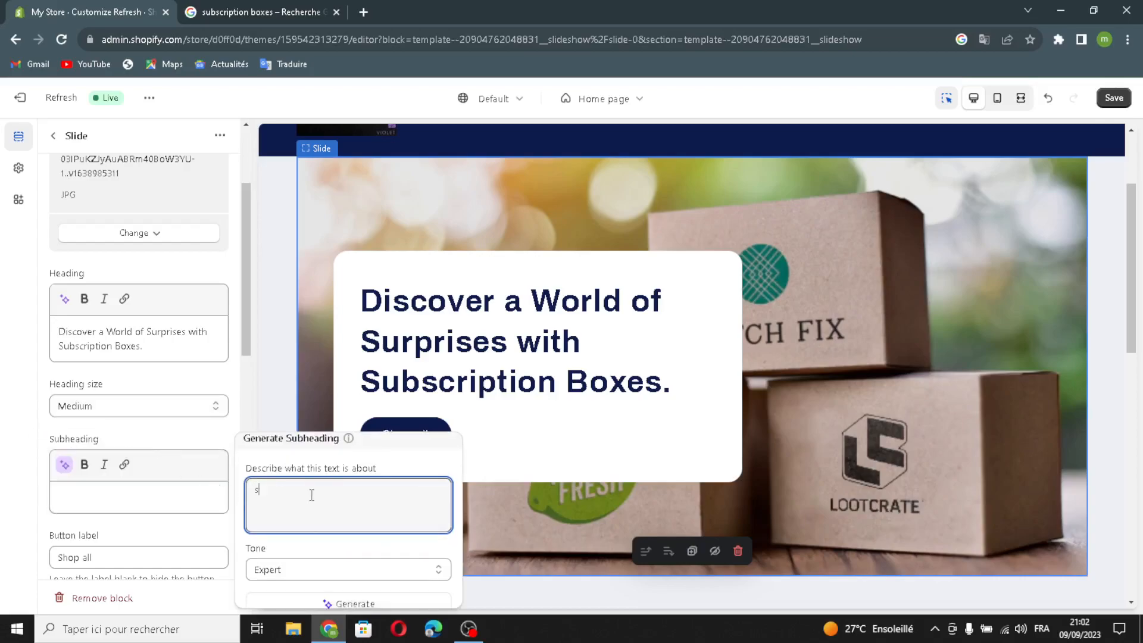
pyautogui.write('ubscription b')
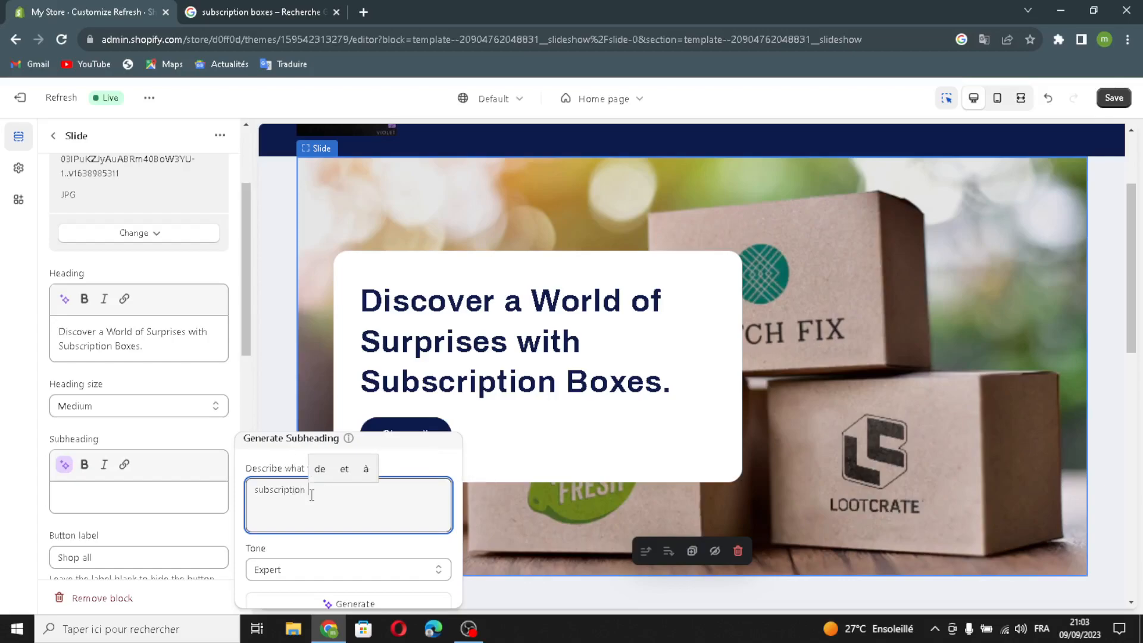
pyautogui.write('o')
pyautogui.write('xes')
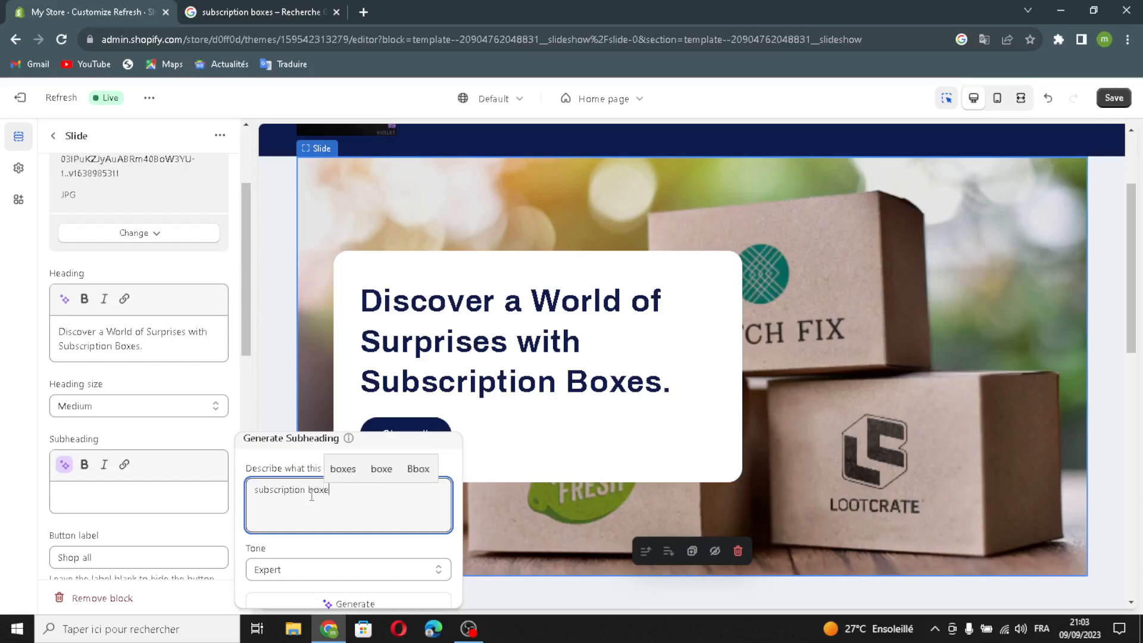
pyautogui.click(320, 602)
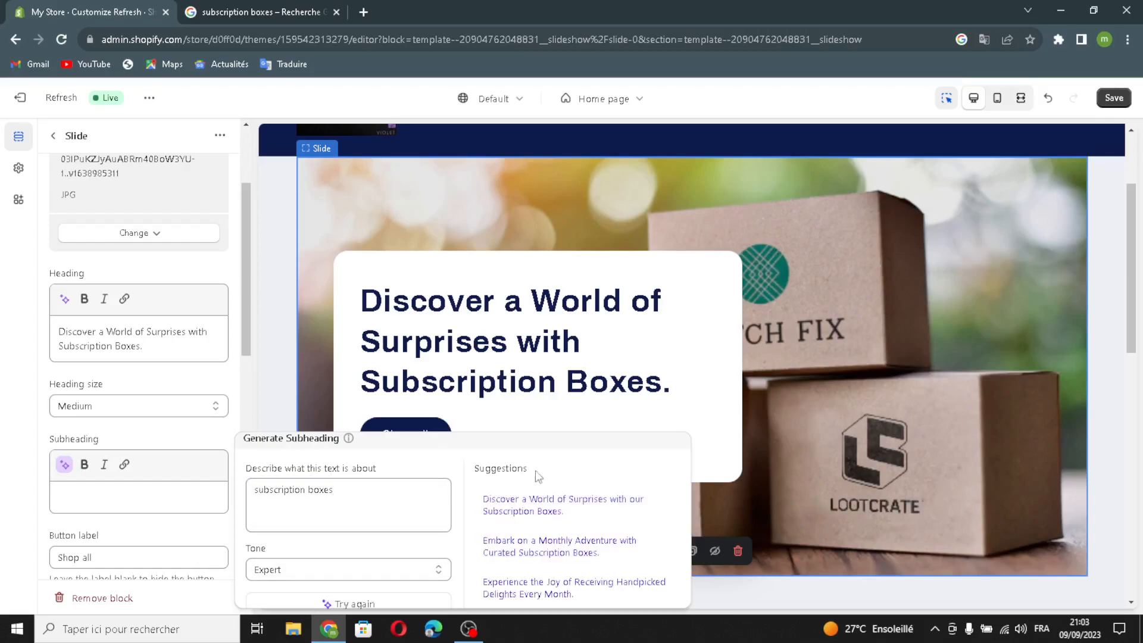
pyautogui.click(533, 507)
# Link the slide's "Shop all" button to All collections and enable the outline button style.
pyautogui.scroll(-3, 131, 536)
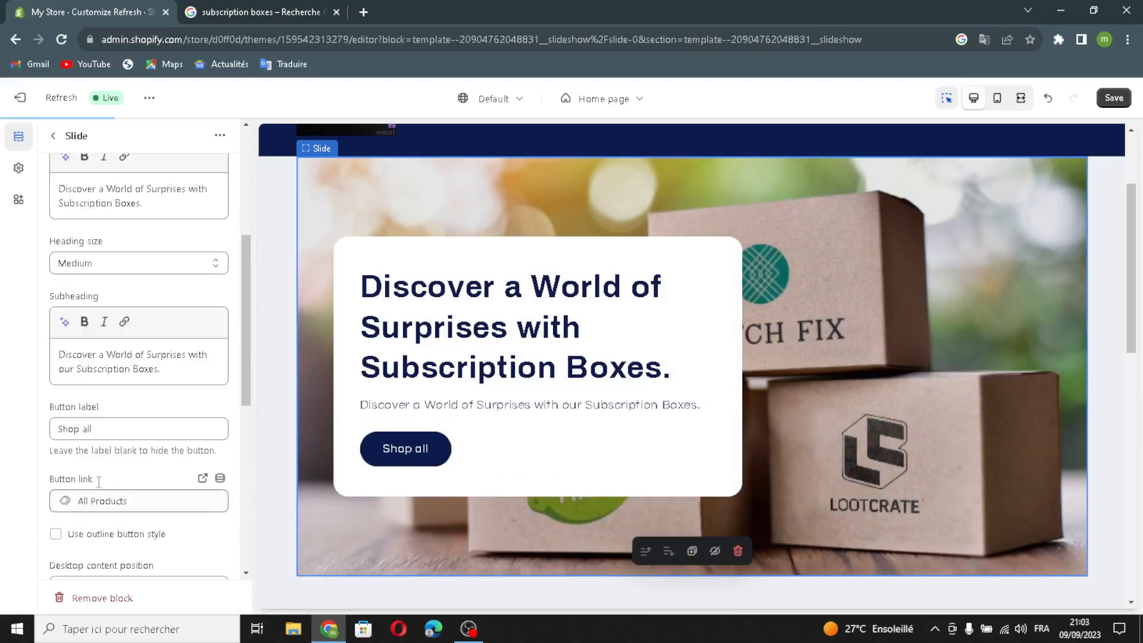
pyautogui.click(122, 428)
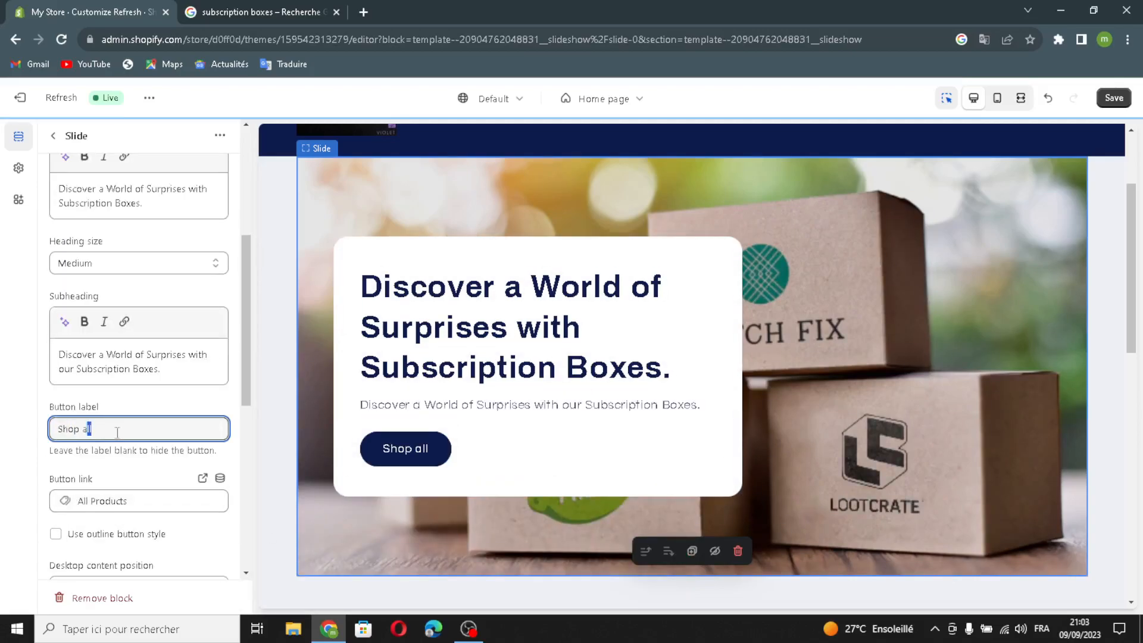
pyautogui.click(143, 506)
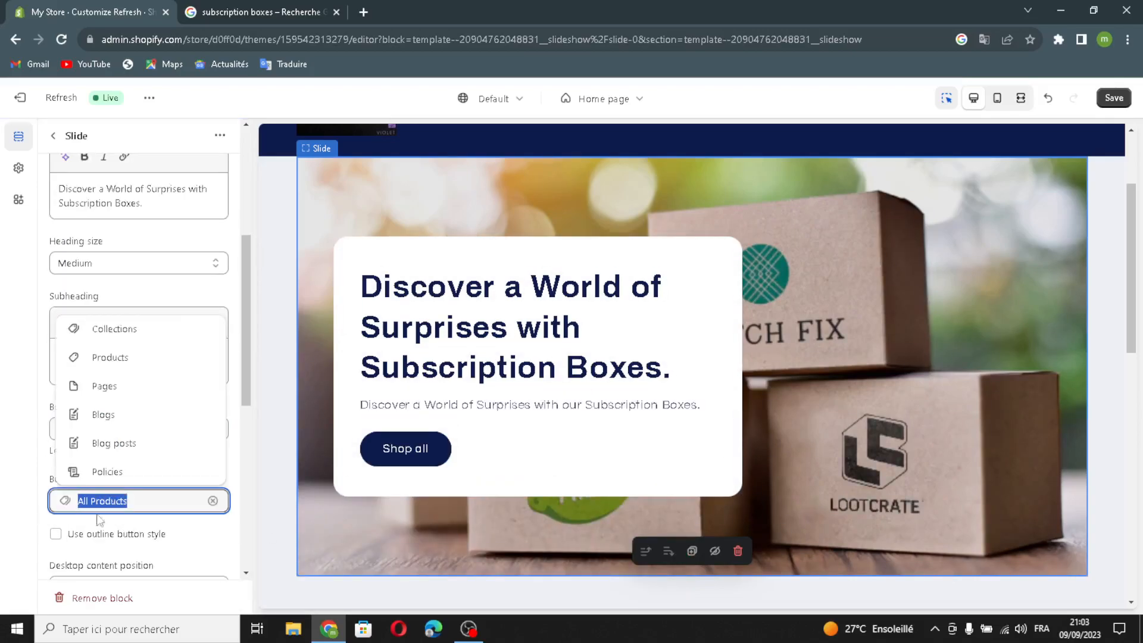
pyautogui.click(128, 335)
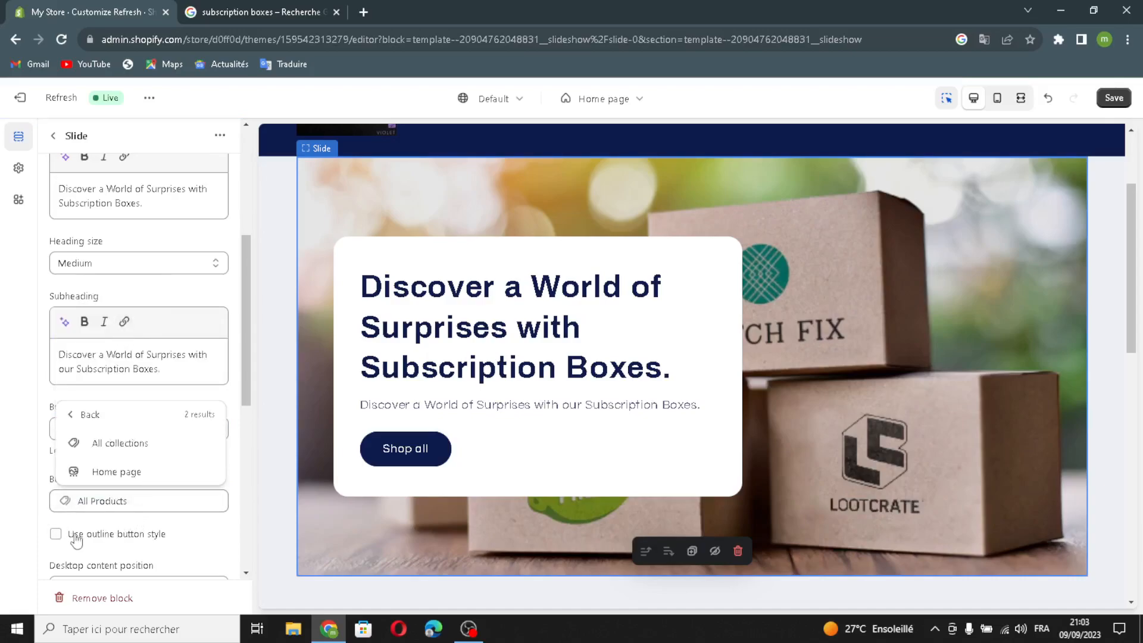
pyautogui.click(112, 450)
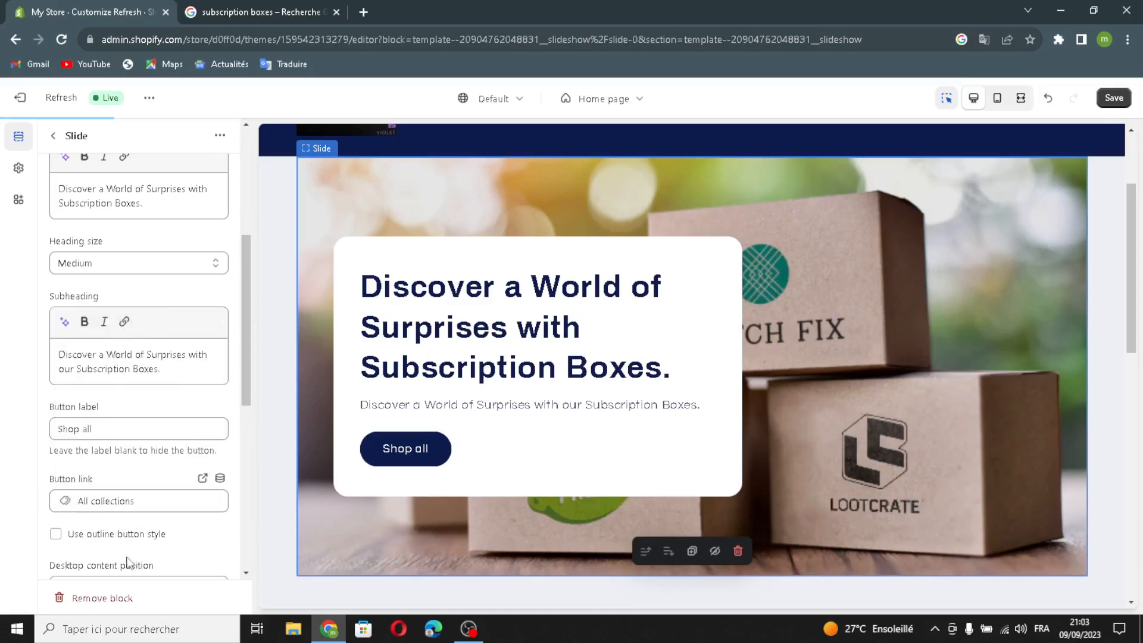
pyautogui.scroll(-1, 132, 564)
pyautogui.click(56, 463)
pyautogui.scroll(-1, 138, 519)
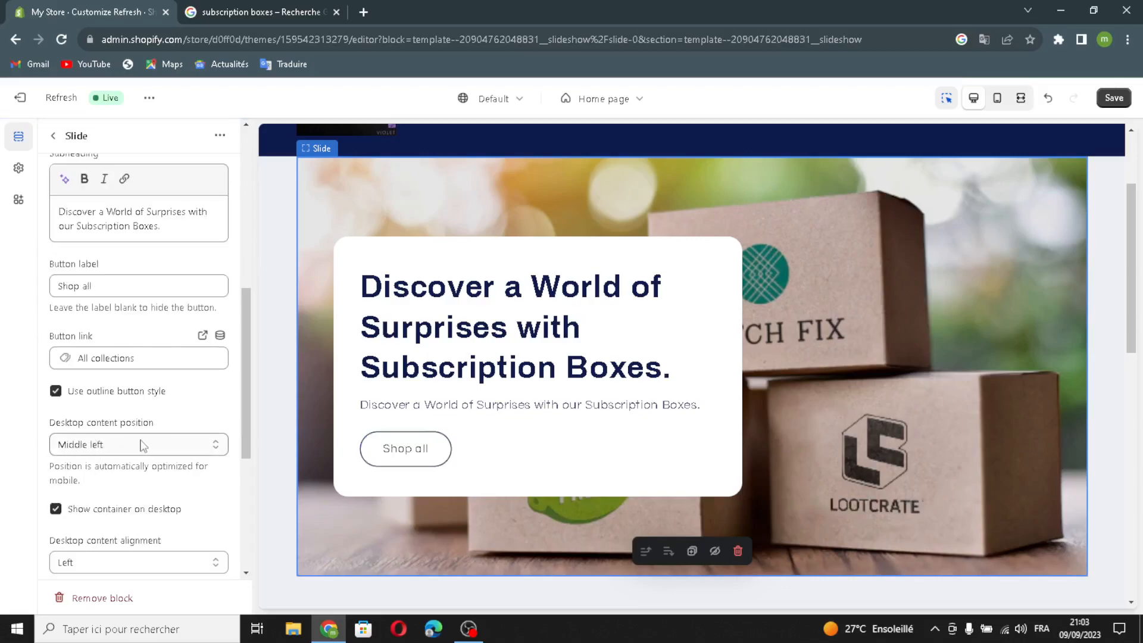
# Look over the slide's remaining content position, alignment and color options, and return to the home page section list.
pyautogui.scroll(-3, 147, 464)
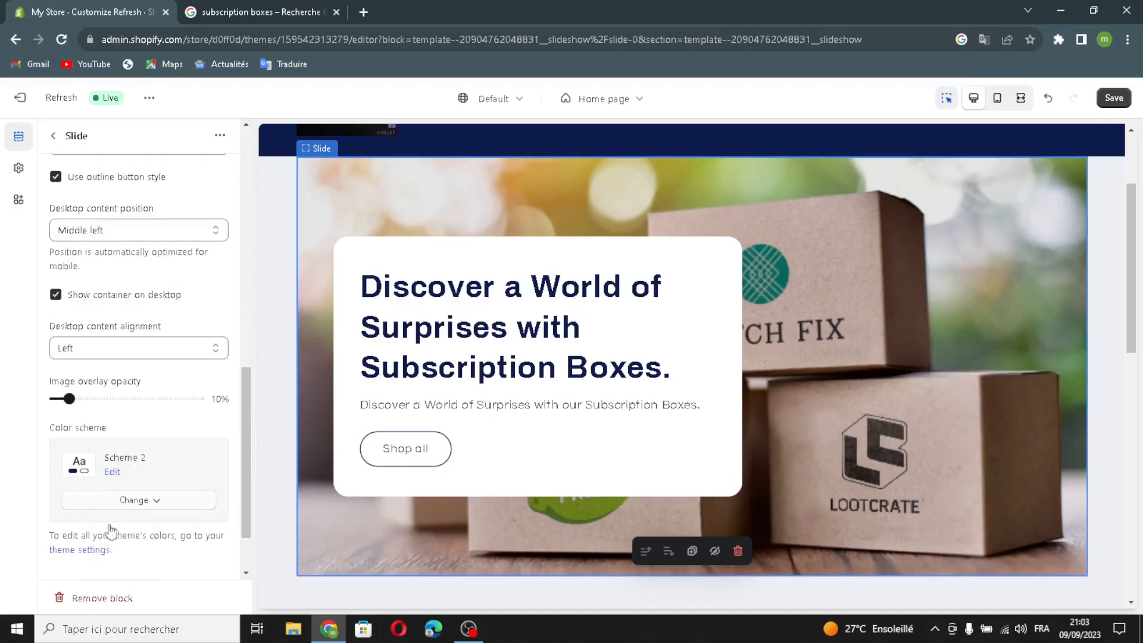
pyautogui.scroll(-1, 115, 557)
pyautogui.scroll(5, 100, 524)
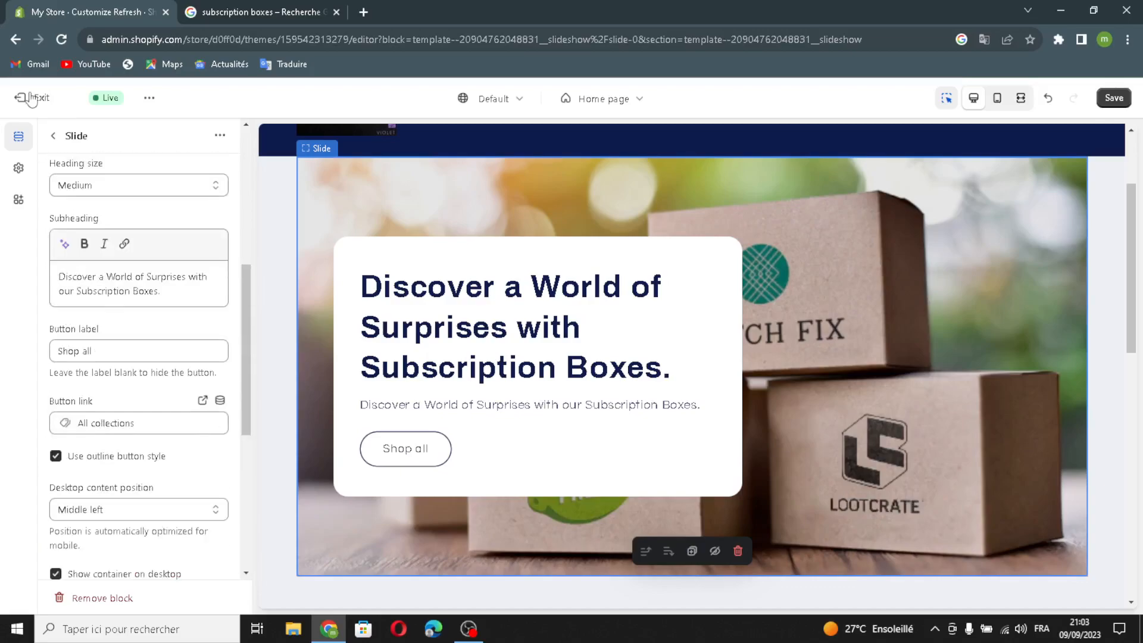
pyautogui.click(53, 136)
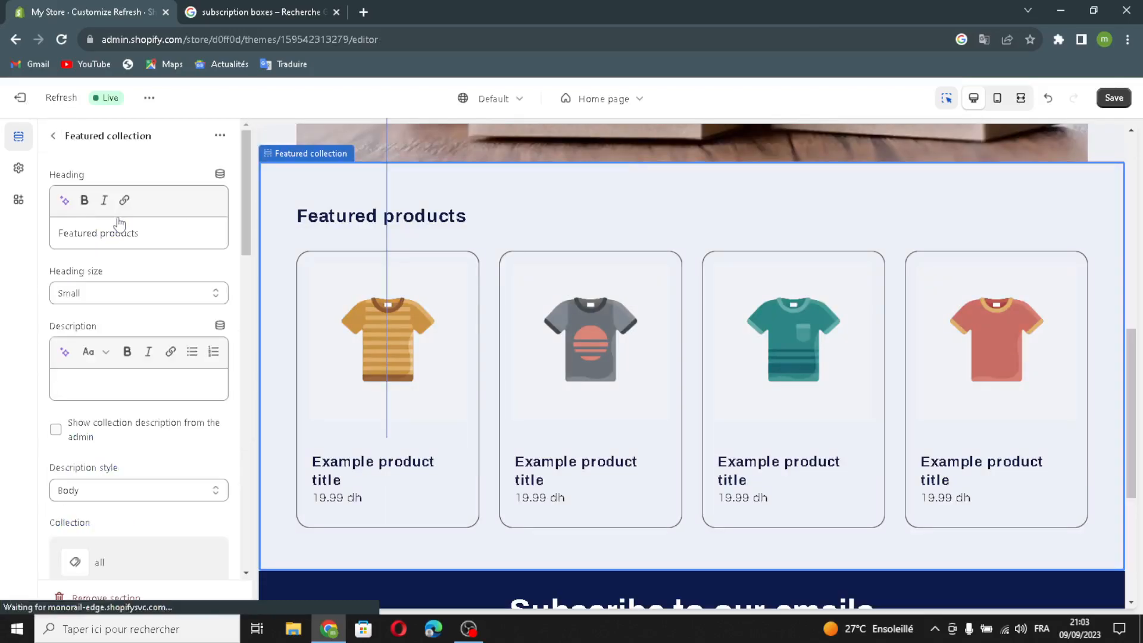
pyautogui.click(53, 136)
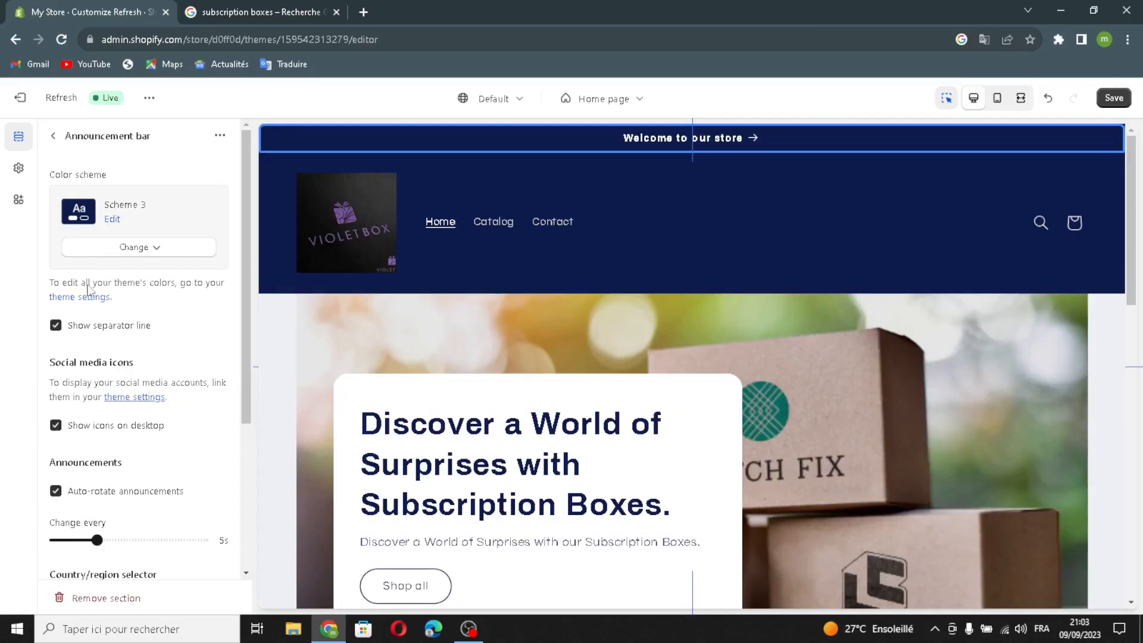
pyautogui.click(53, 136)
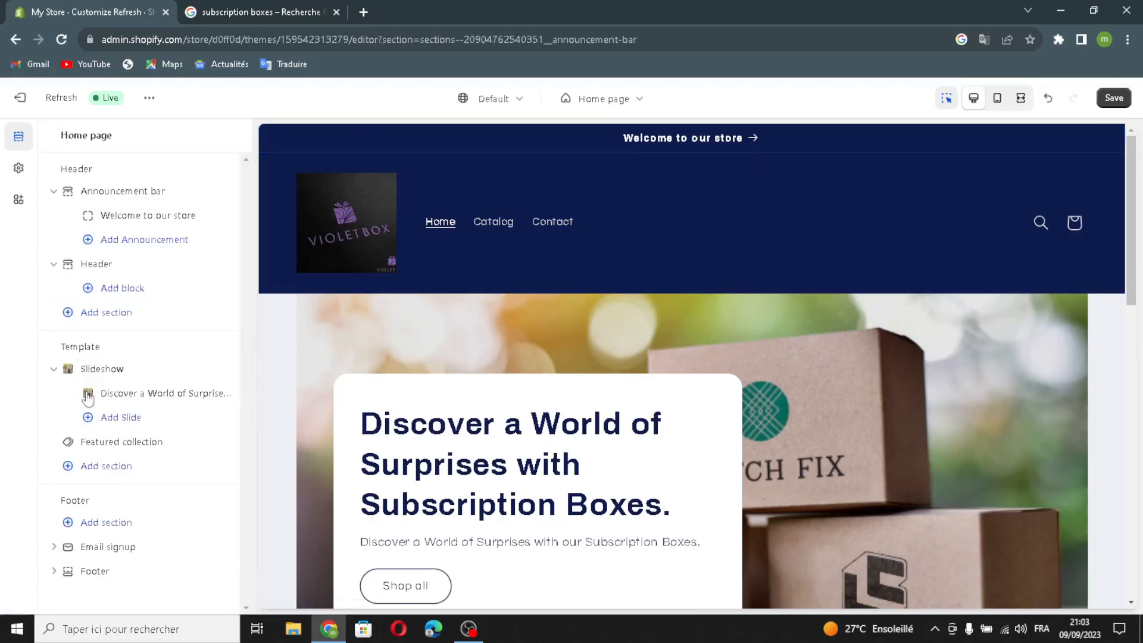
# Open the Featured collection section, generate its heading from "subscription boxes" and use "Unlock the Joy of Surprise with Subscription Boxes.".
pyautogui.click(96, 448)
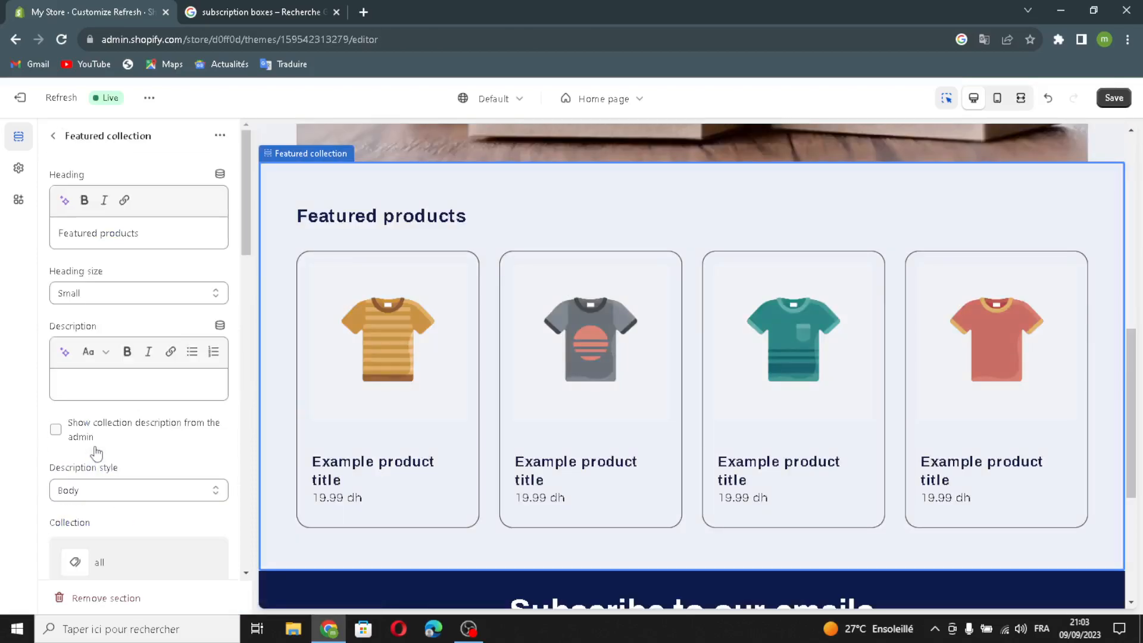
pyautogui.click(64, 200)
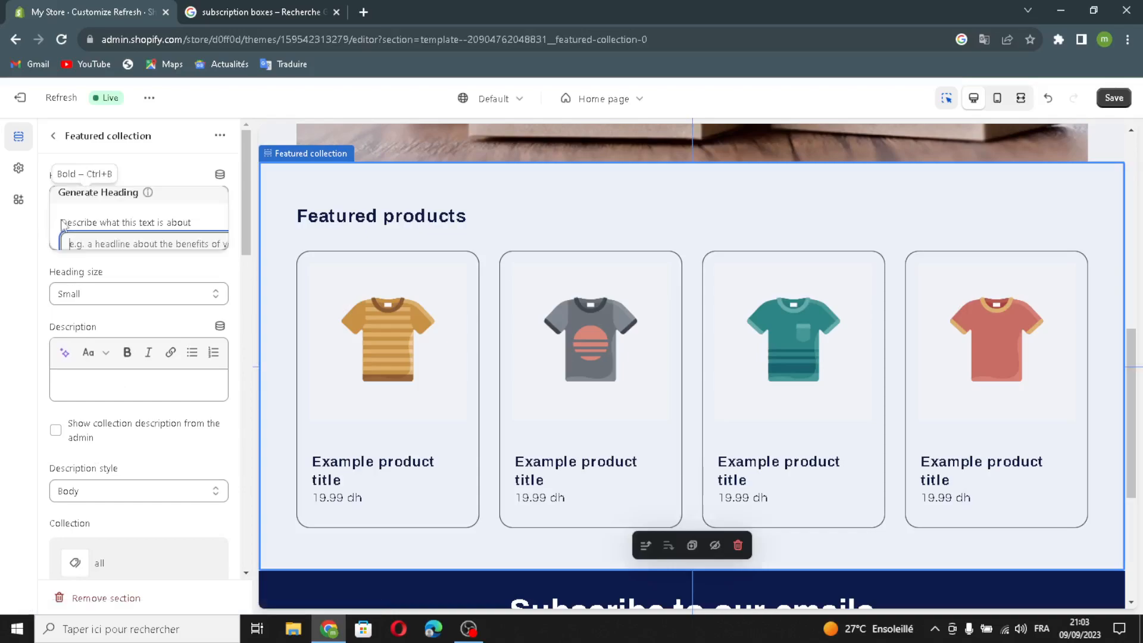
pyautogui.write('subs')
pyautogui.write('c')
pyautogui.write('r')
pyautogui.write('iption b')
pyautogui.write('os')
pyautogui.write('xes')
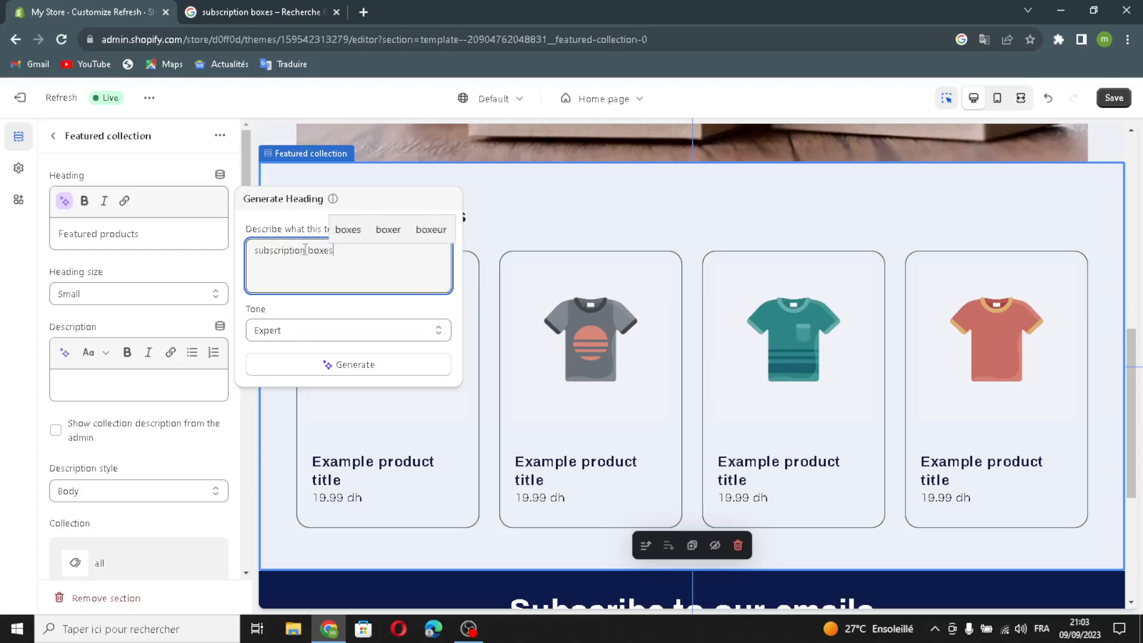
pyautogui.click(281, 366)
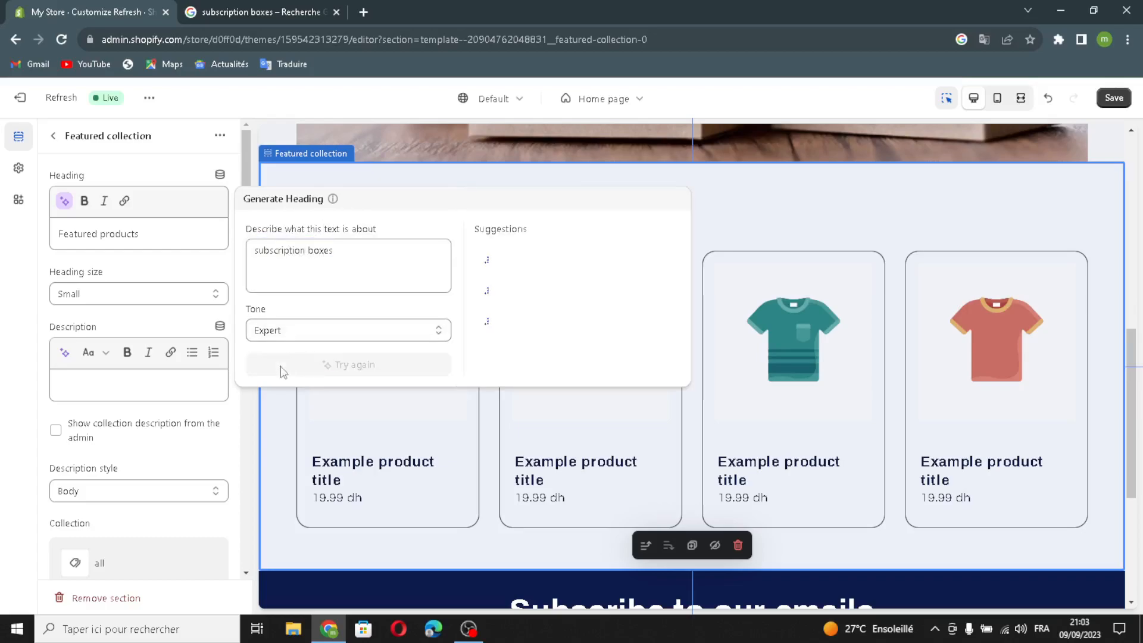
pyautogui.click(532, 261)
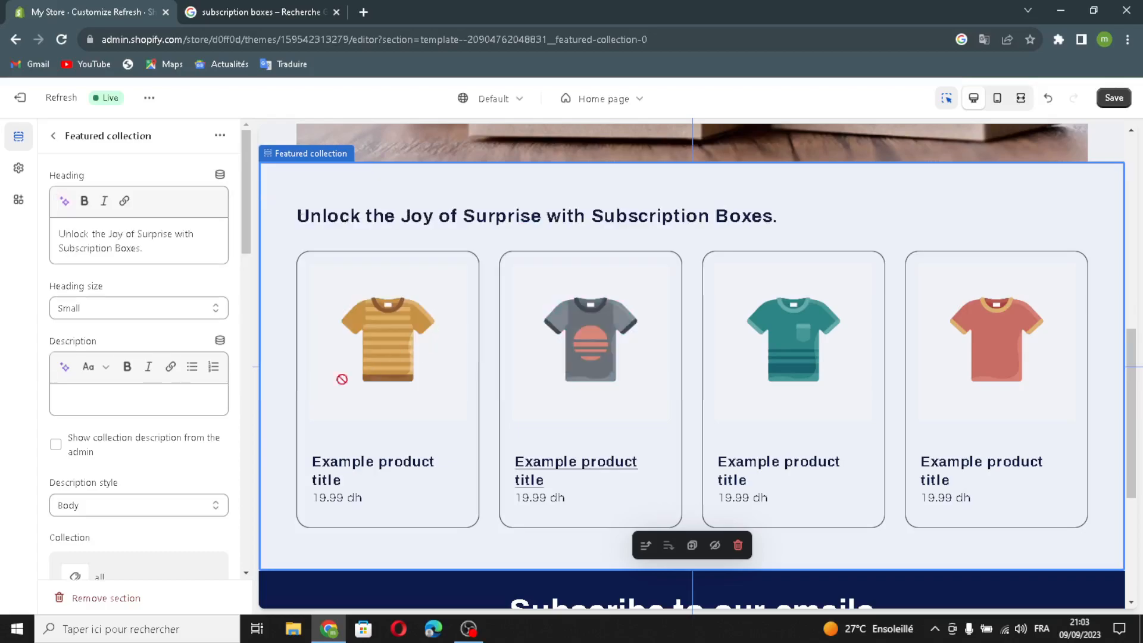
# Keep the featured collection's heading size Small and description style Body, and enable showing the collection description from the admin.
pyautogui.click(125, 315)
pyautogui.click(78, 325)
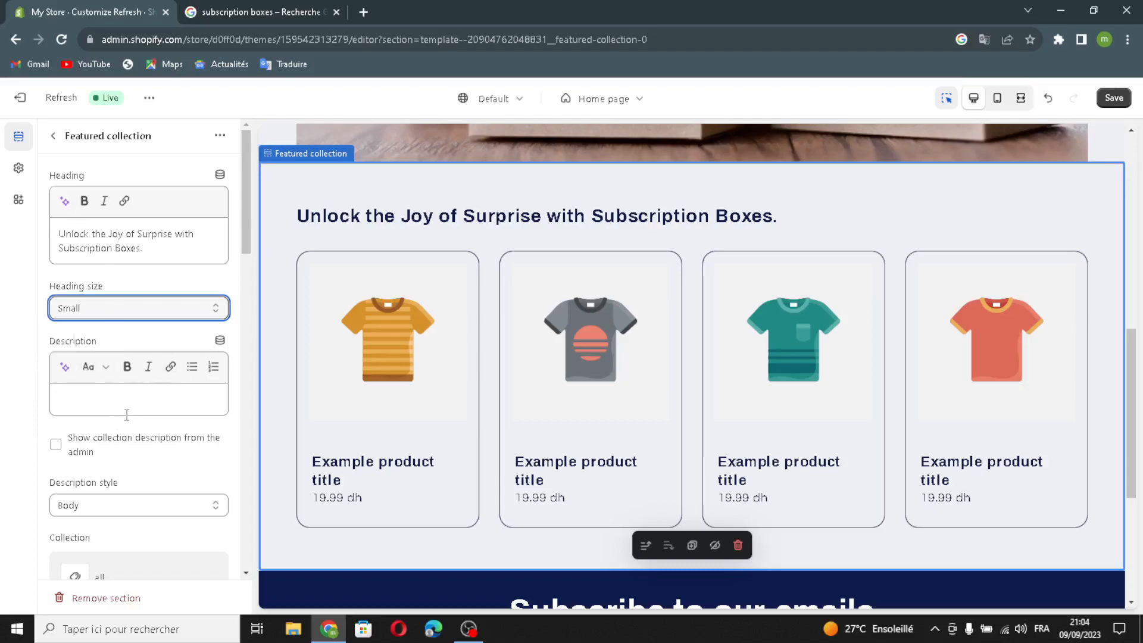
pyautogui.click(56, 445)
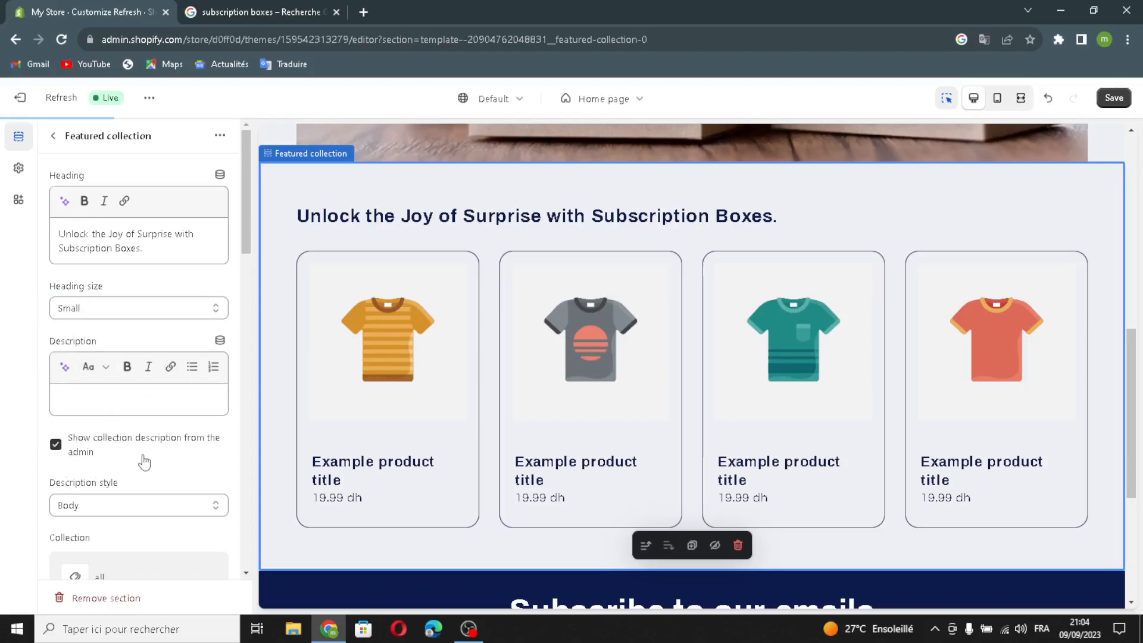
pyautogui.scroll(-1, 98, 492)
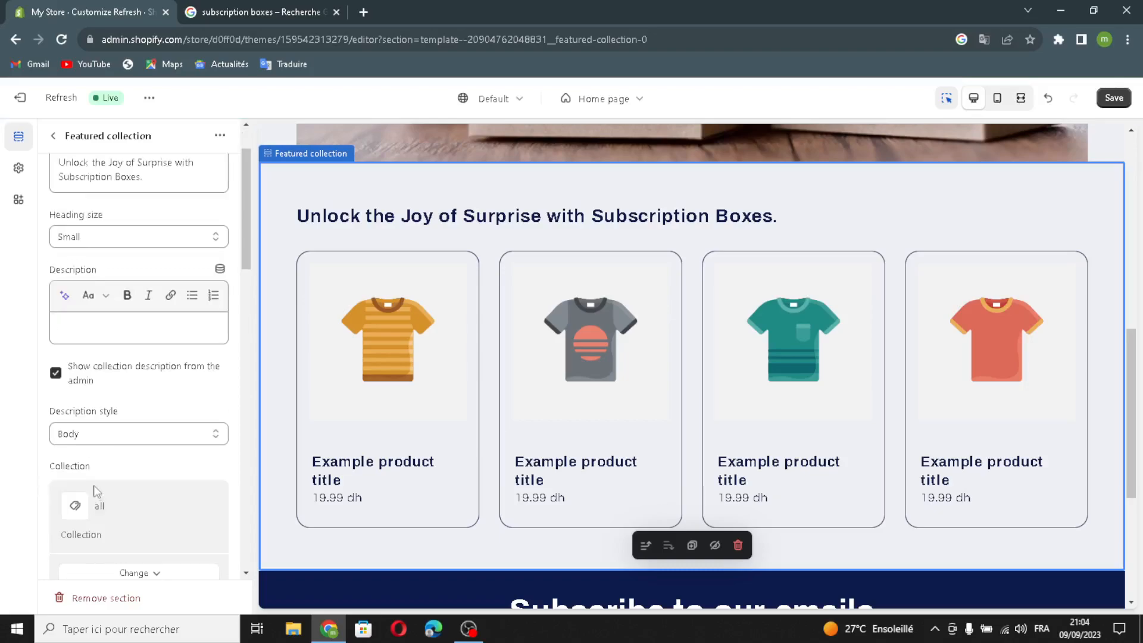
pyautogui.click(108, 439)
pyautogui.click(82, 434)
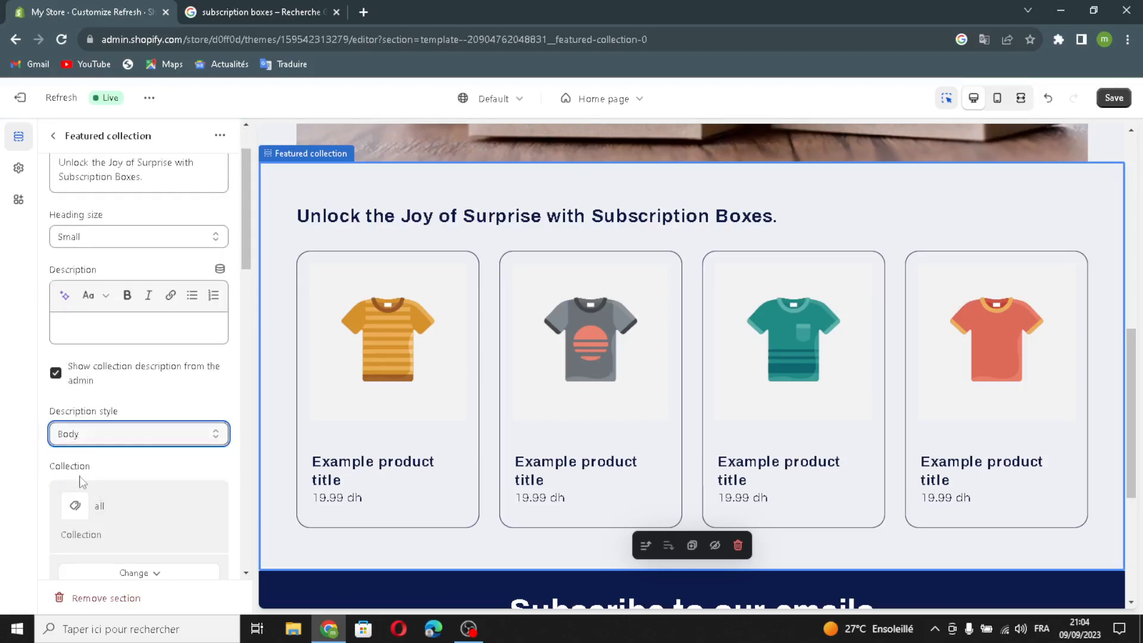
# Enable the second image on hover, the vendor and the product rating on the featured collection's product cards, and return to the section list.
pyautogui.scroll(-2, 95, 482)
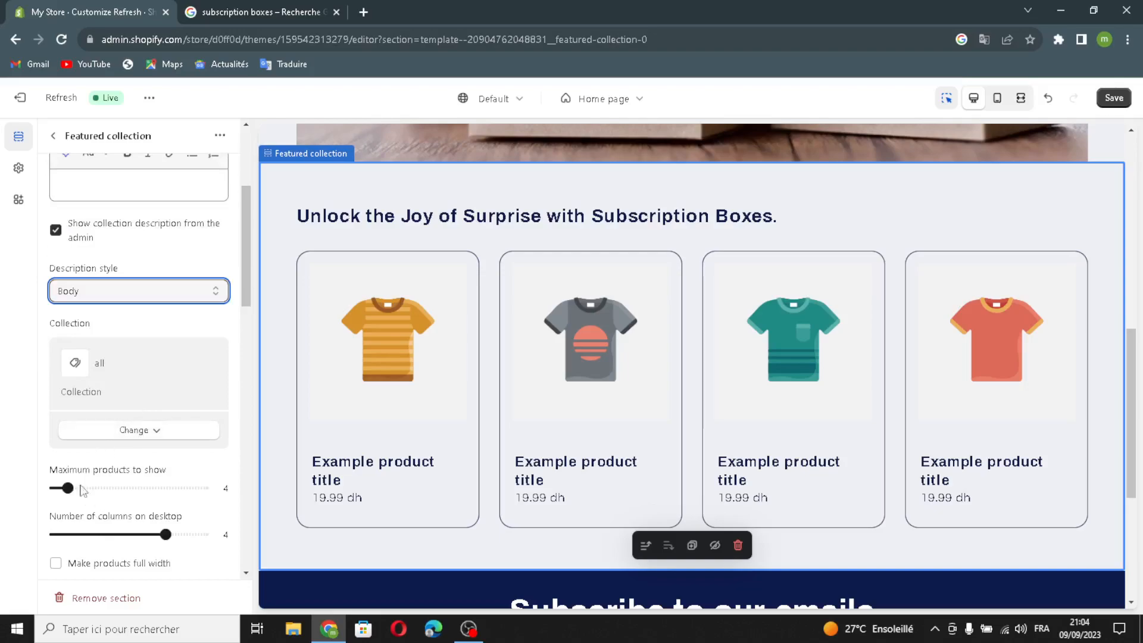
pyautogui.scroll(-3, 98, 483)
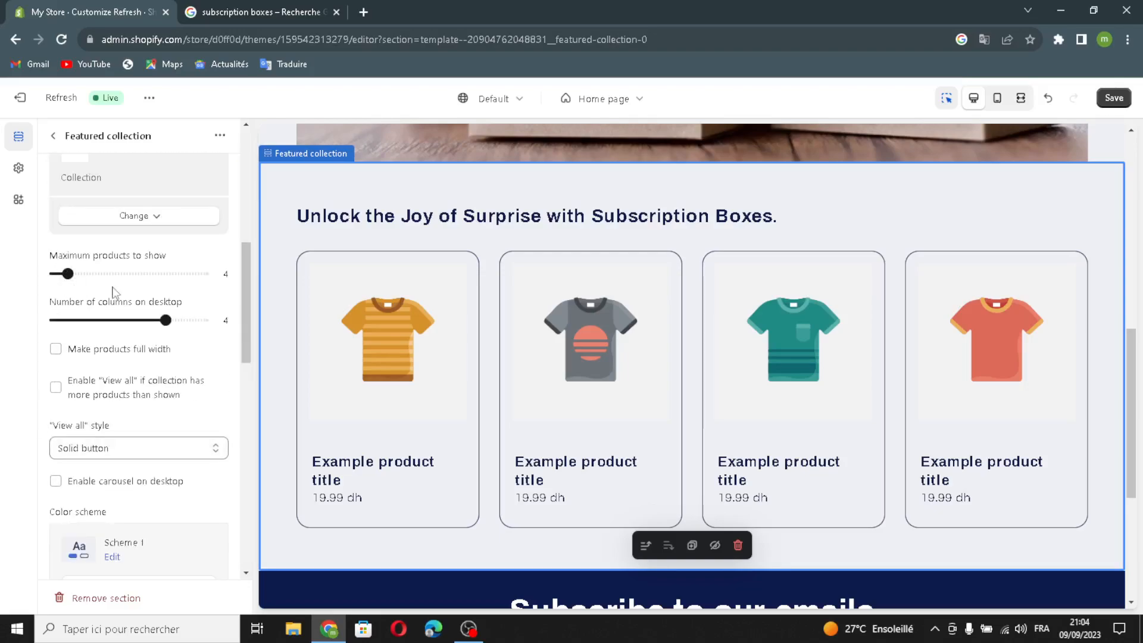
pyautogui.scroll(-5, 125, 455)
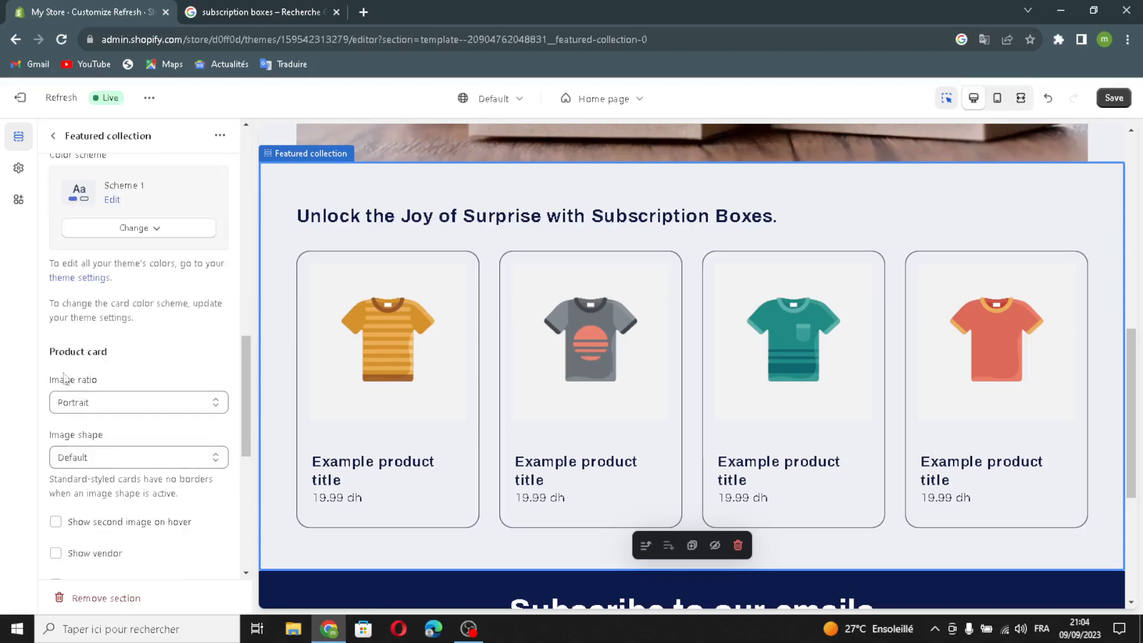
pyautogui.scroll(-4, 94, 372)
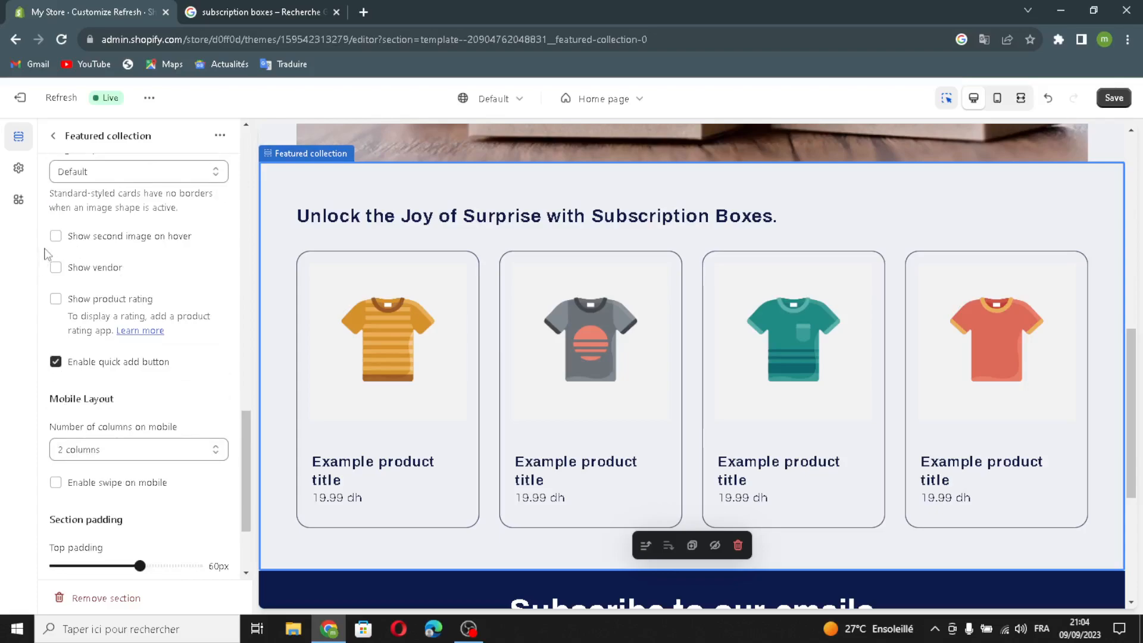
pyautogui.click(55, 240)
pyautogui.click(55, 268)
pyautogui.click(55, 299)
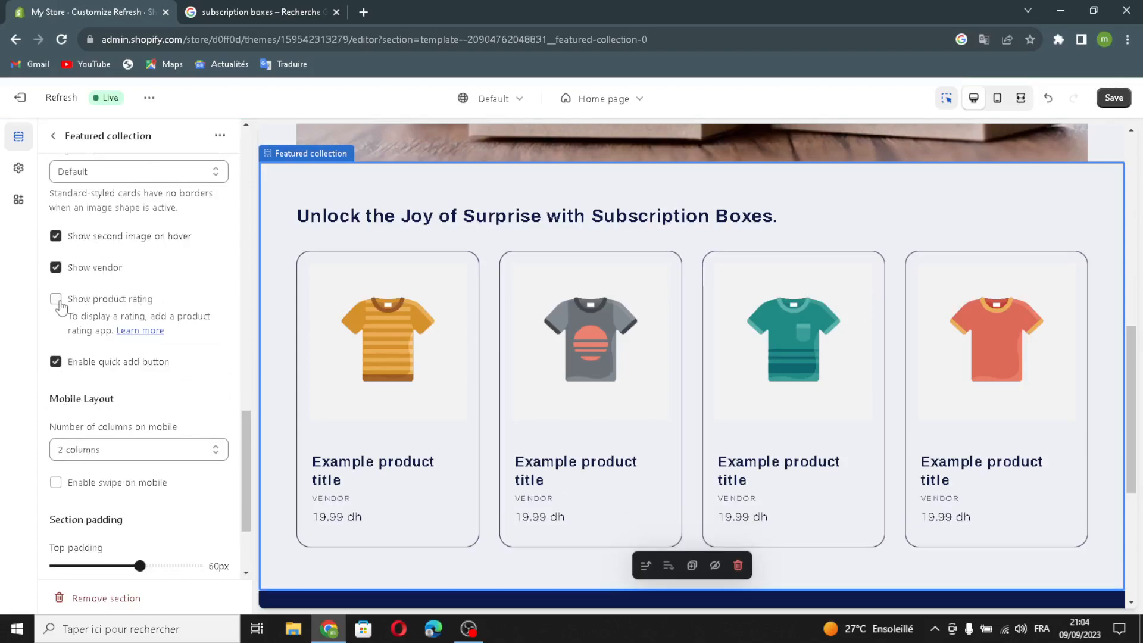
pyautogui.scroll(-2, 152, 400)
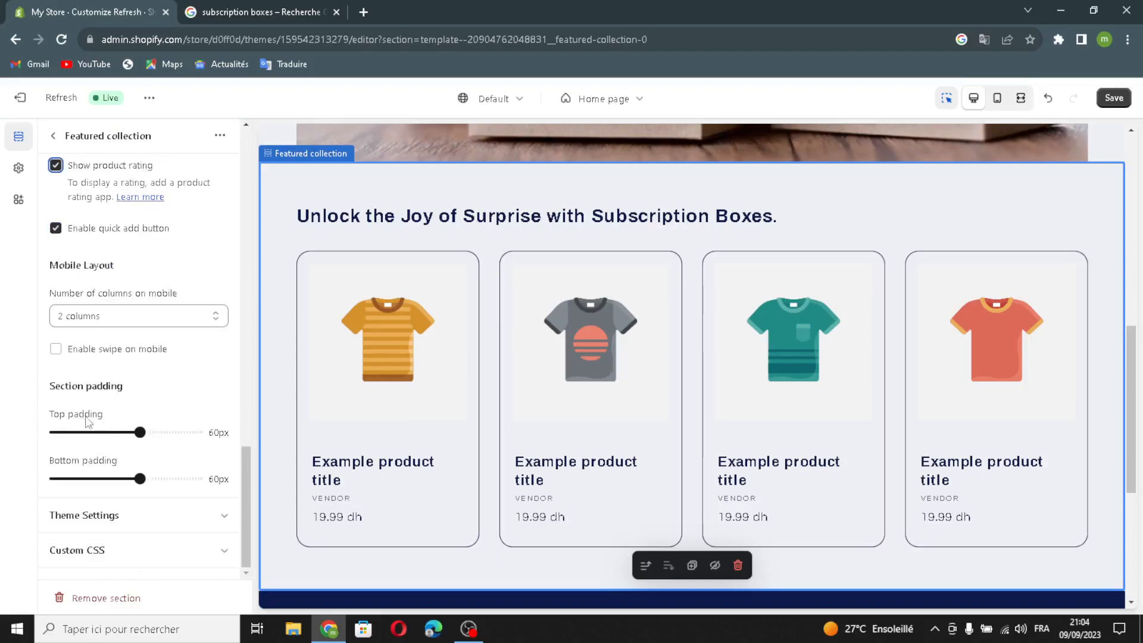
pyautogui.click(53, 135)
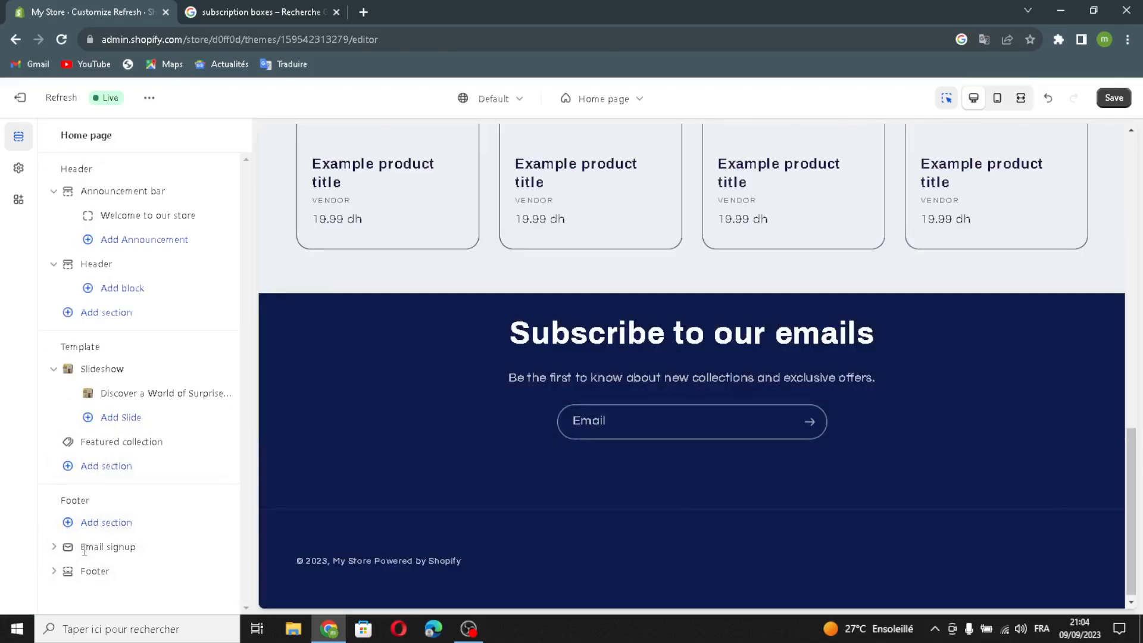
# Open the footer's Email signup section and look over its color scheme choices.
pyautogui.click(120, 548)
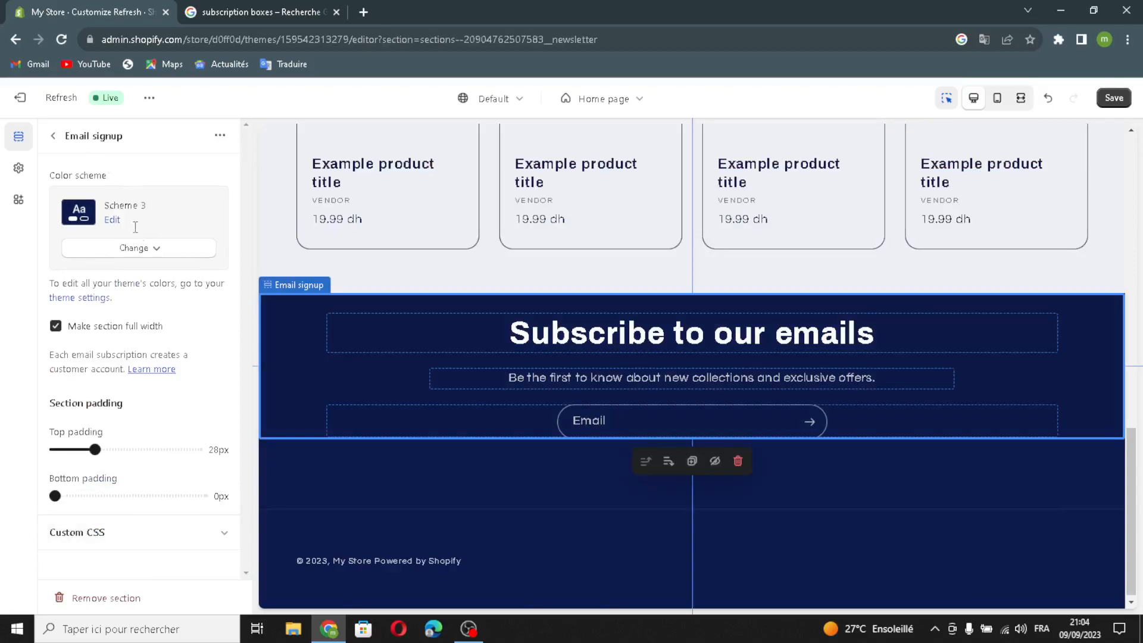
pyautogui.click(131, 255)
pyautogui.click(130, 256)
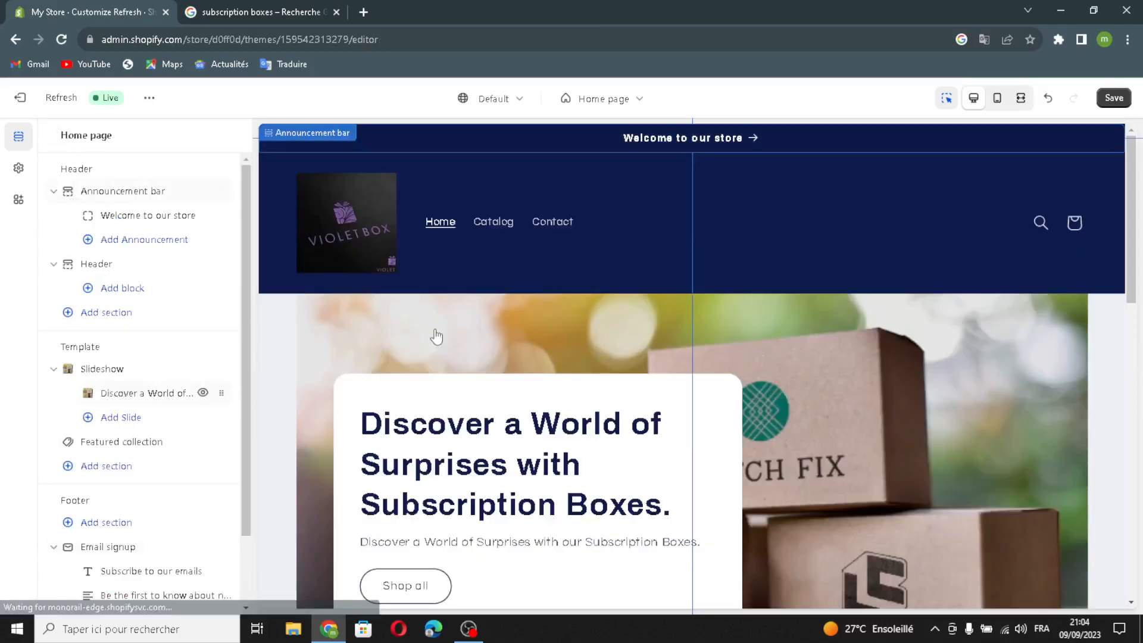
# Save the theme changes, exit the theme editor to the store's admin home and close the "subscription boxes" search page.
pyautogui.scroll(-2, 555, 337)
pyautogui.click(1113, 97)
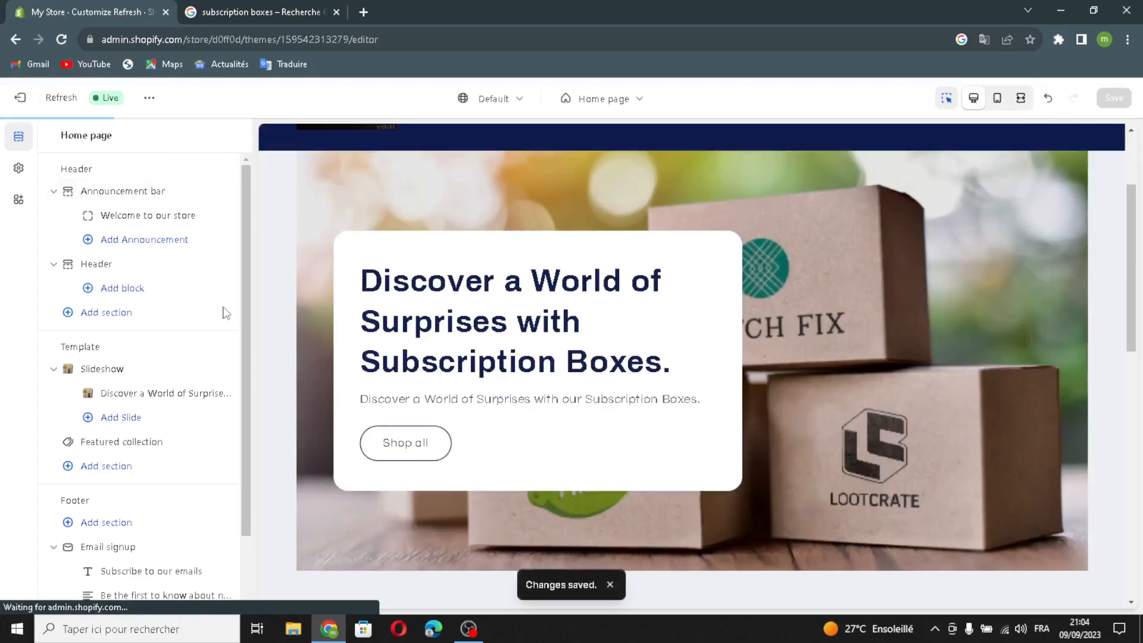
pyautogui.click(27, 98)
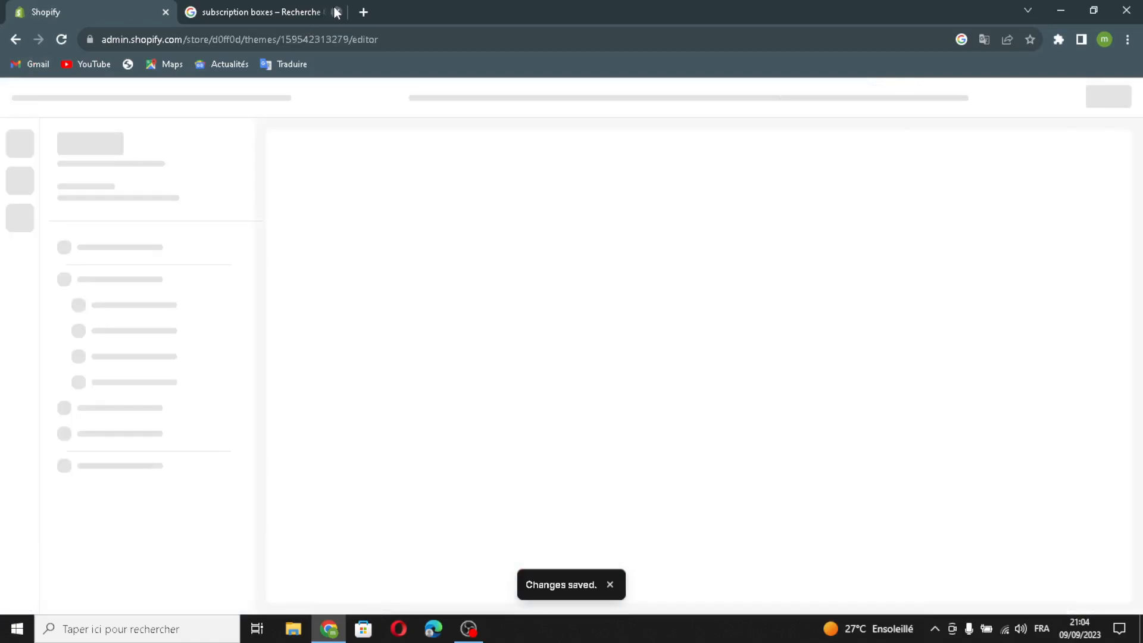
pyautogui.click(337, 11)
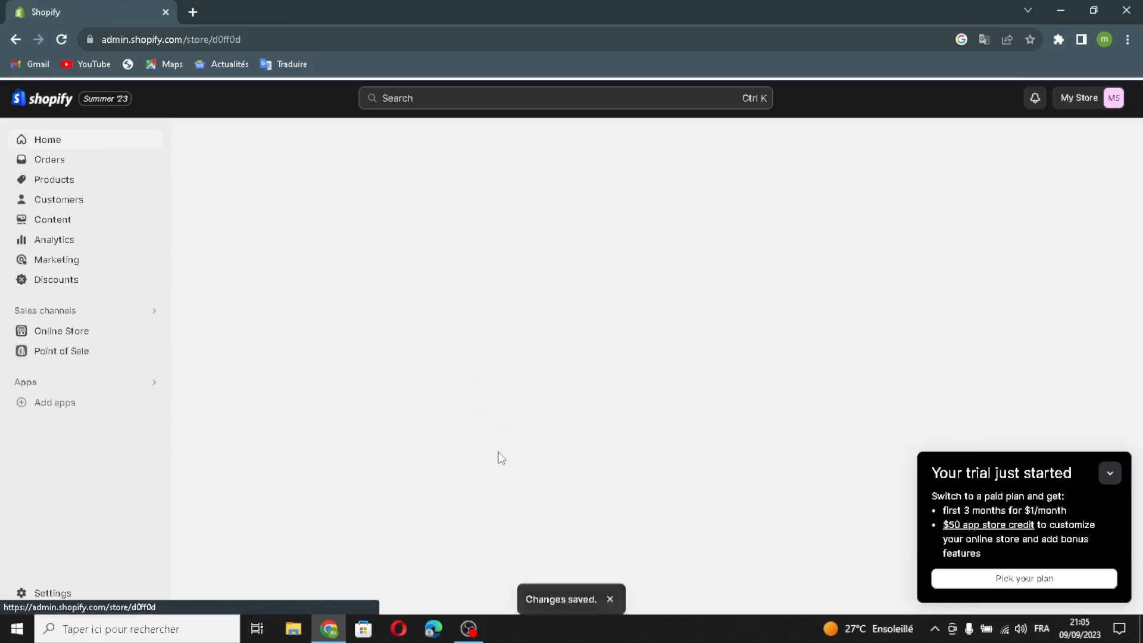
pyautogui.click(1110, 473)
# Name the store "SubBox Hub" through the setup guide's store settings and save the store details.
pyautogui.click(434, 551)
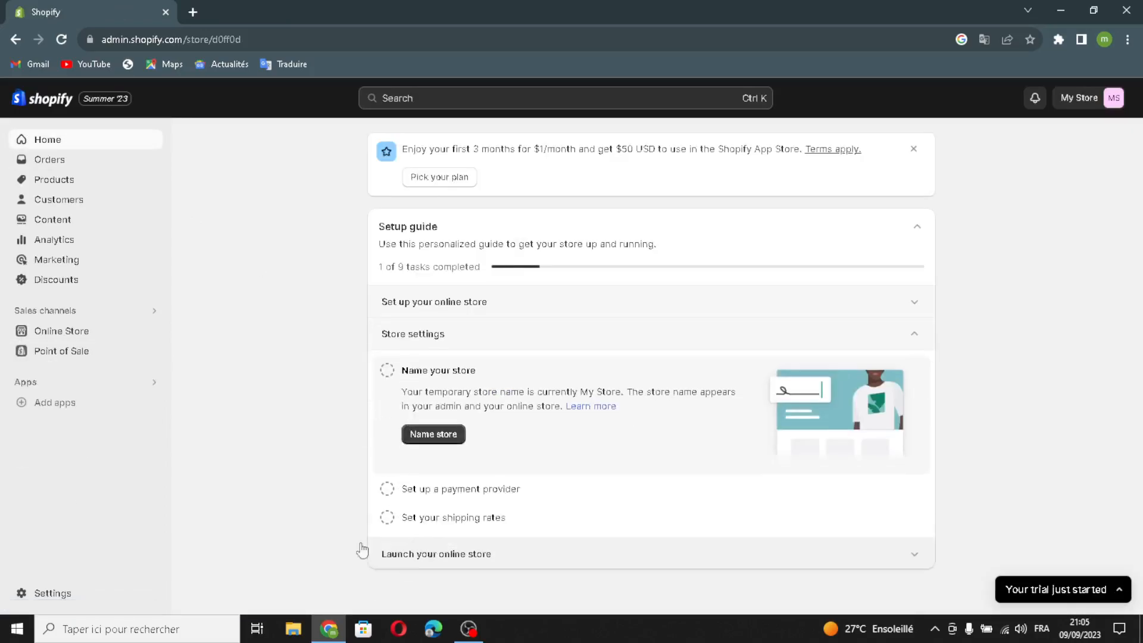
pyautogui.click(433, 435)
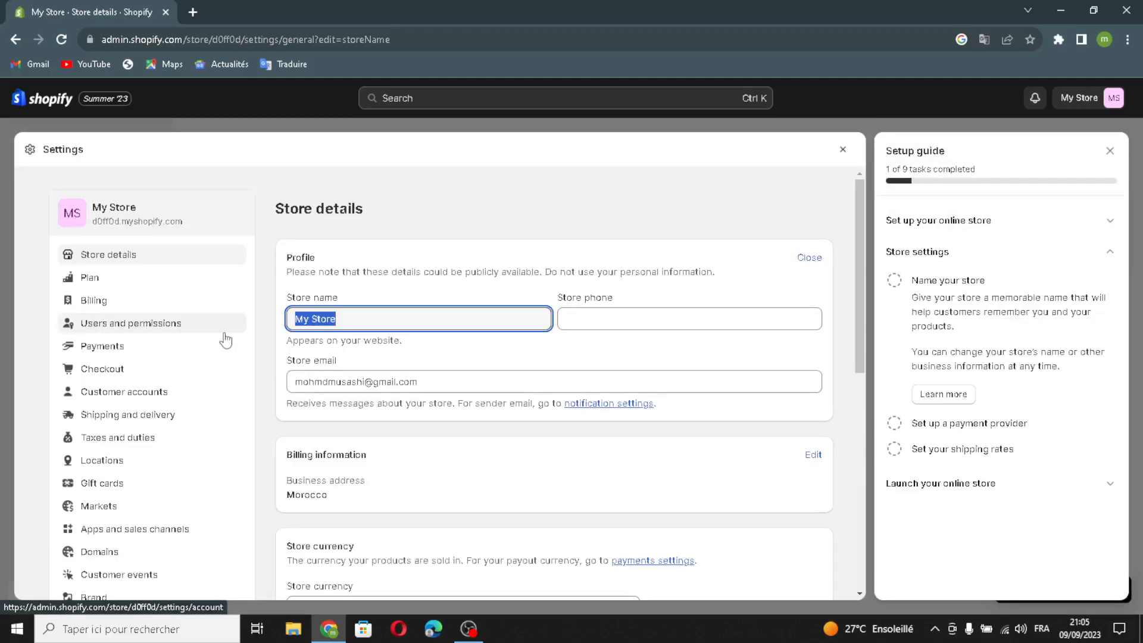
pyautogui.write('SubBox Hub')
pyautogui.click(603, 321)
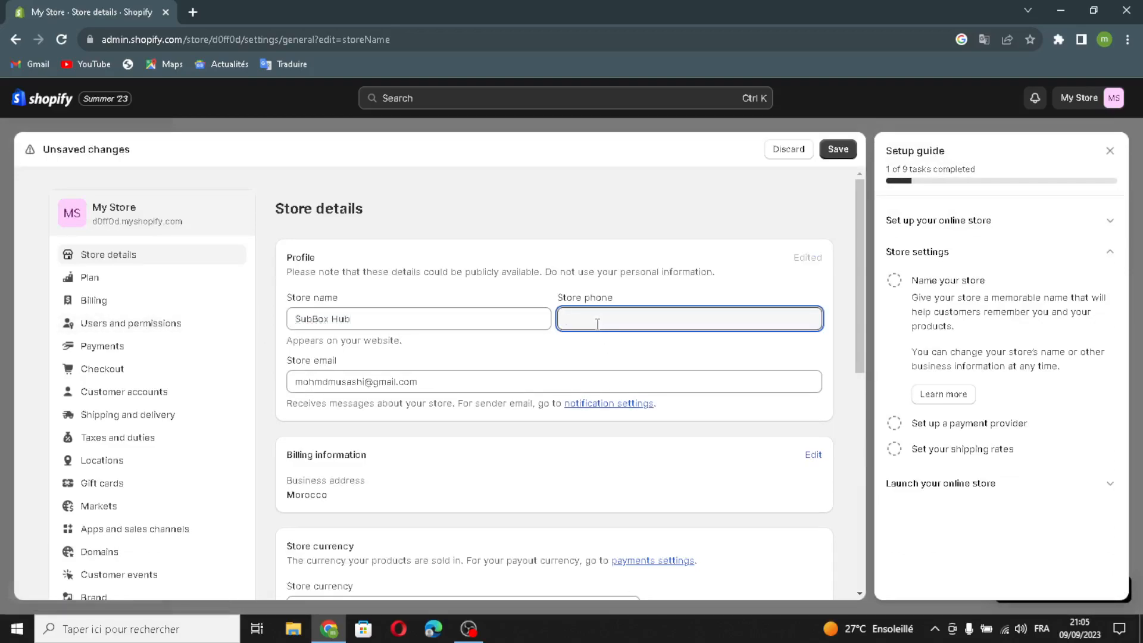
pyautogui.click(543, 381)
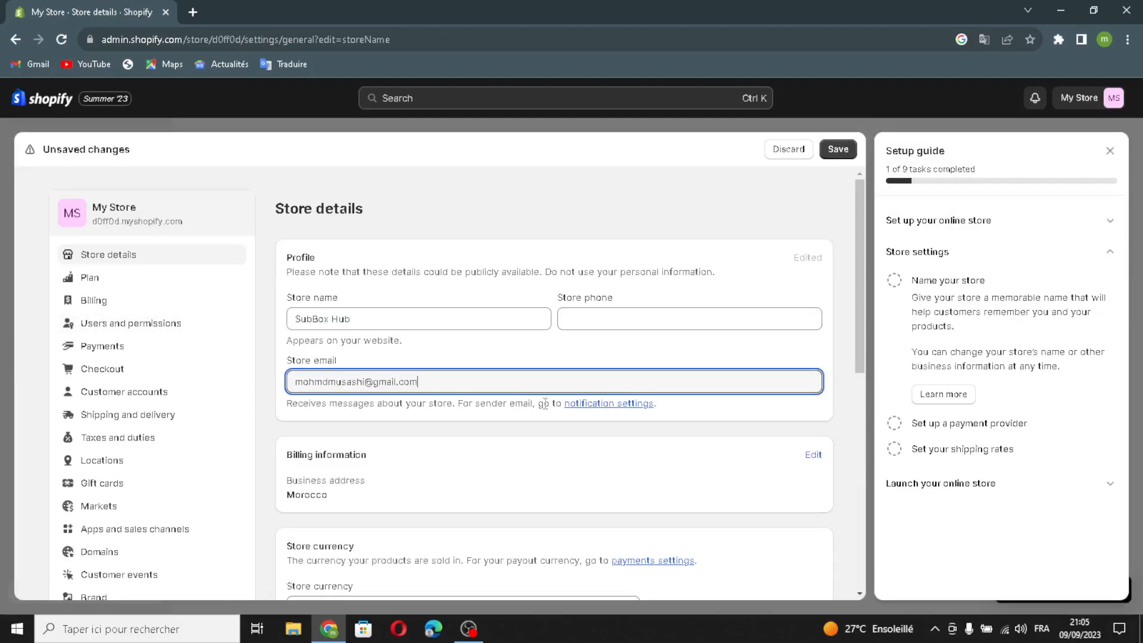
pyautogui.click(838, 150)
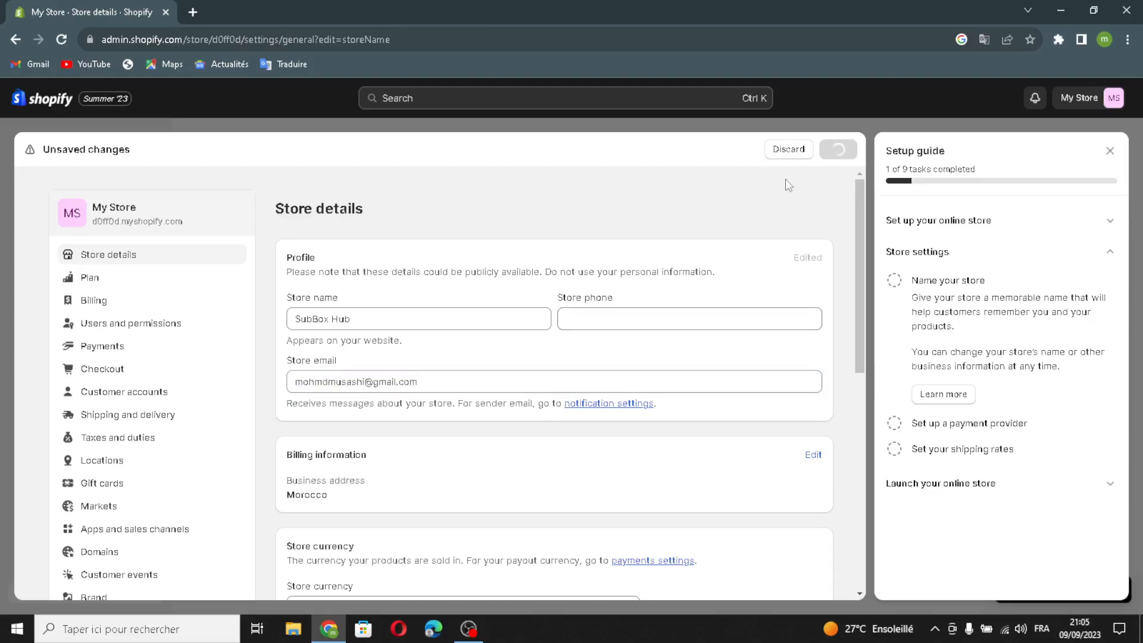
# Close the store settings and expand the setup guide's "Launch your online store" tasks.
pyautogui.click(1111, 151)
pyautogui.click(1106, 150)
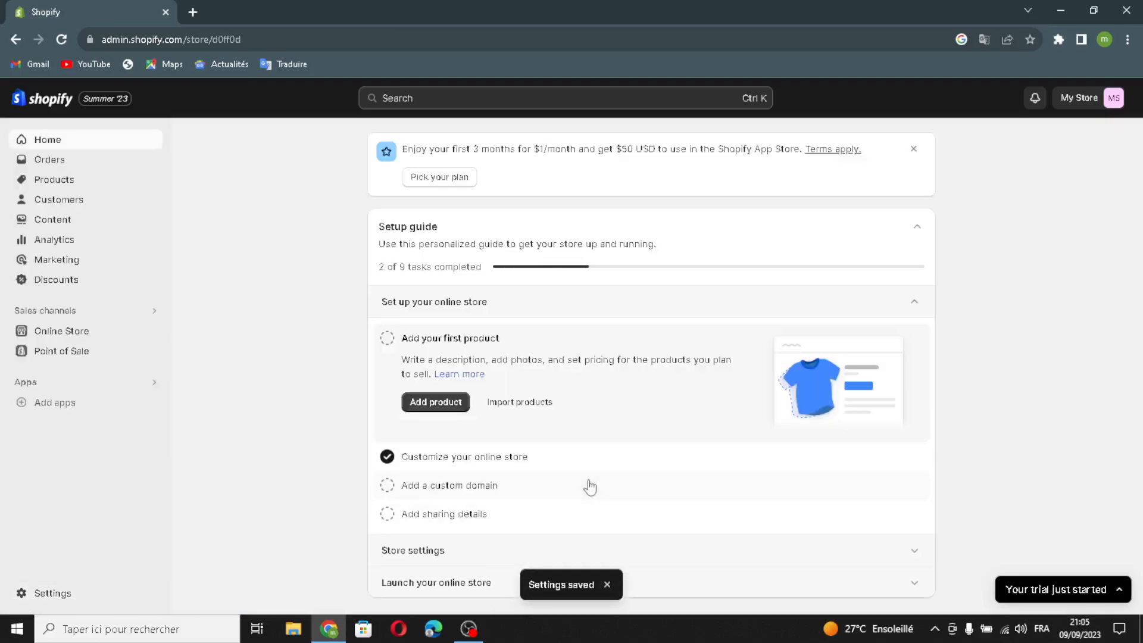
pyautogui.click(429, 589)
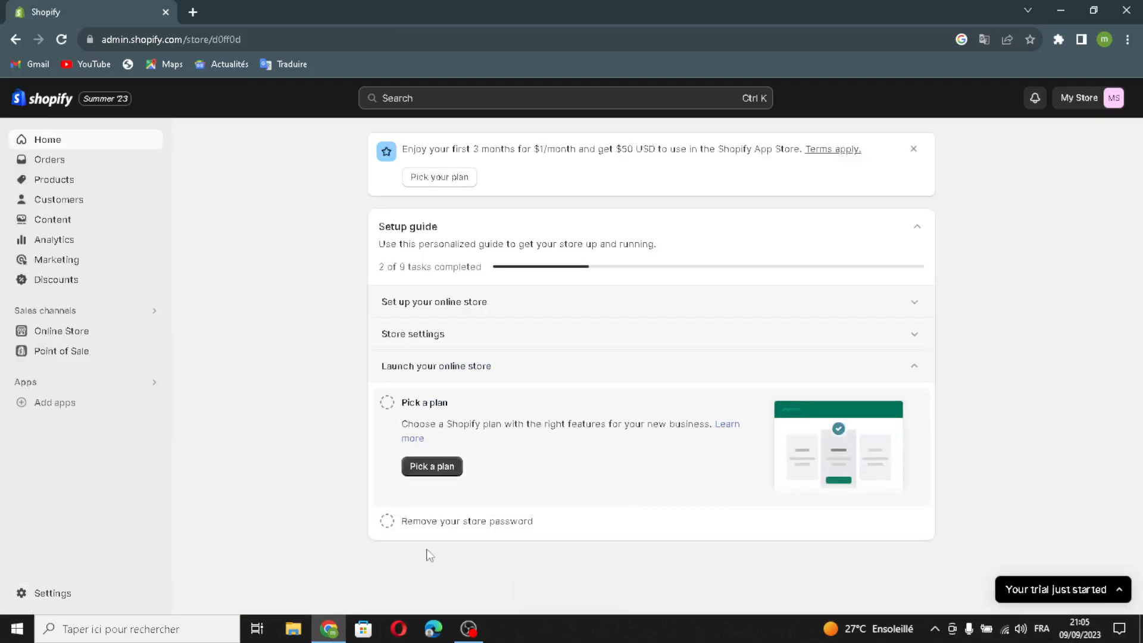